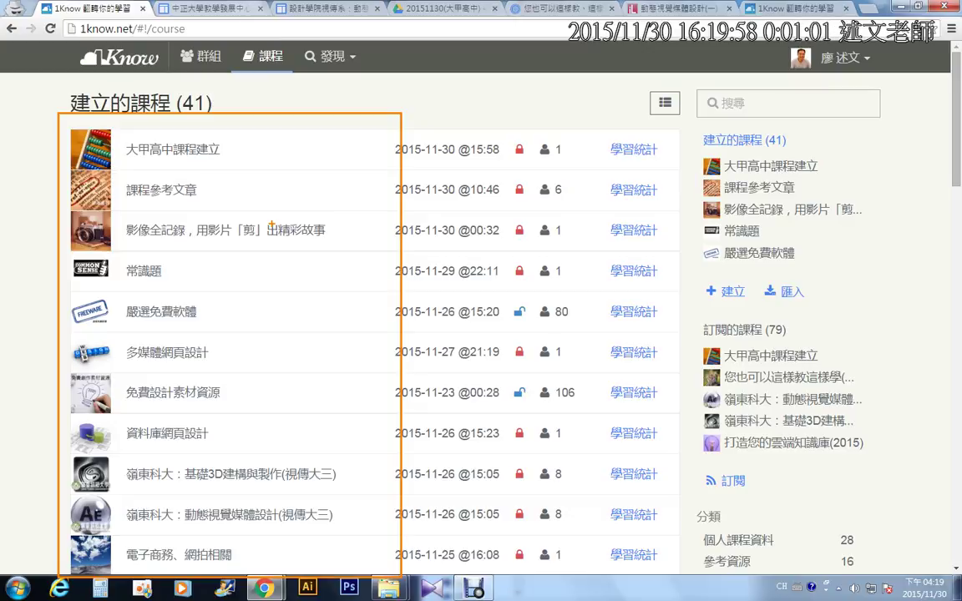
Create a new group named 大甲高中群組.
{"action": "key", "text": "Escape"}
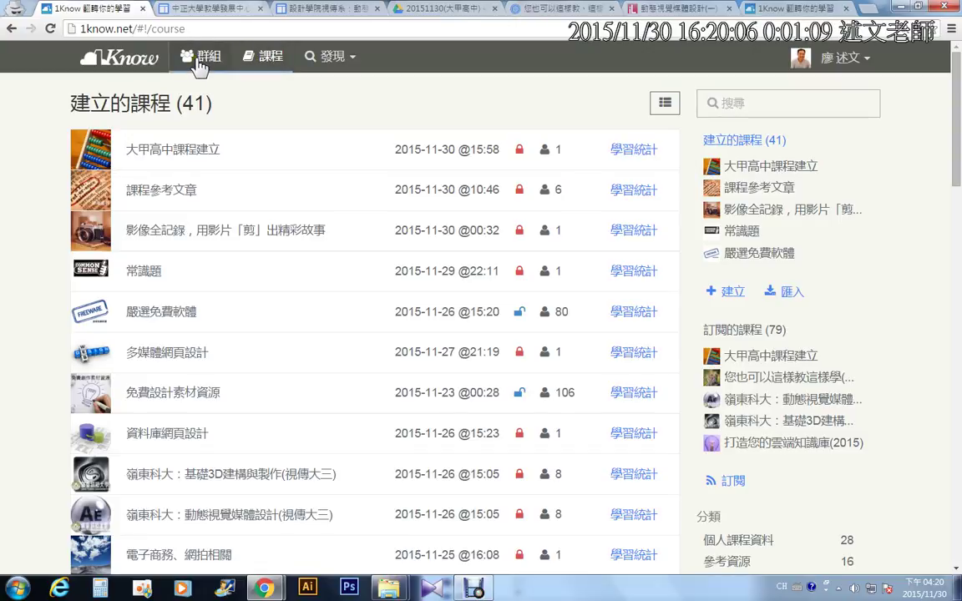
{"action": "left_click", "coordinate": [199, 65]}
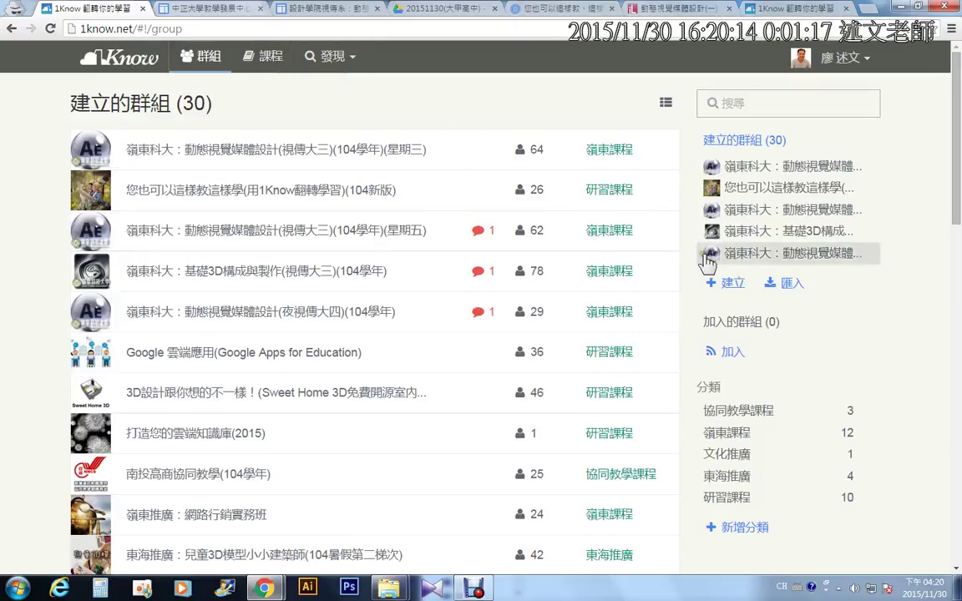
{"action": "left_click", "coordinate": [723, 285]}
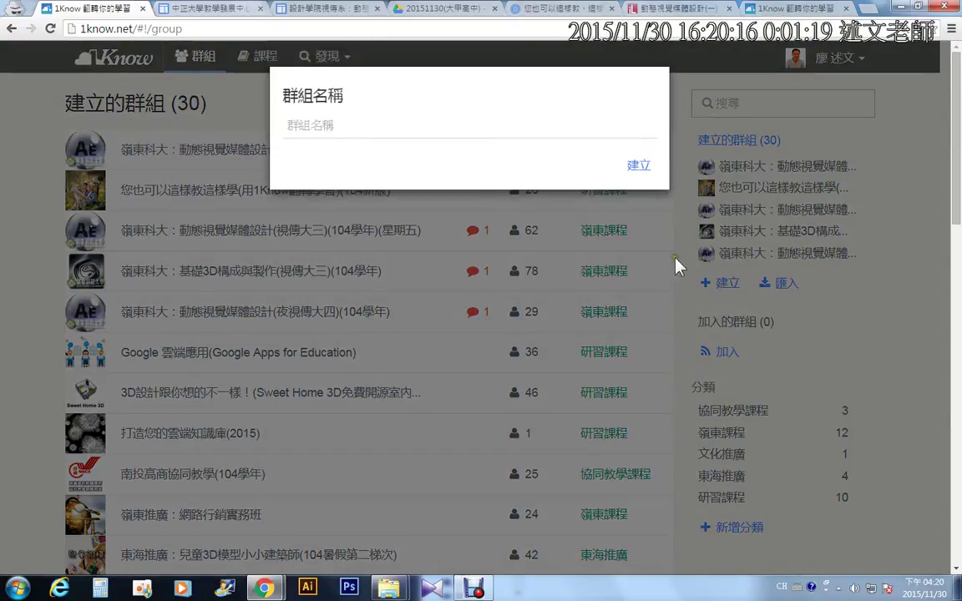
{"action": "left_click", "coordinate": [411, 136]}
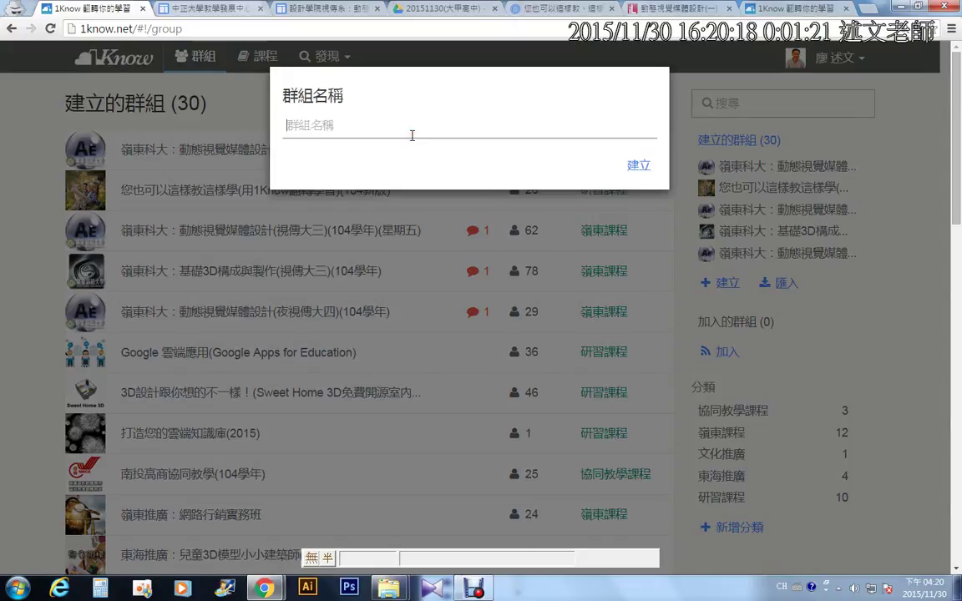
{"action": "type", "text": "大甲高"}
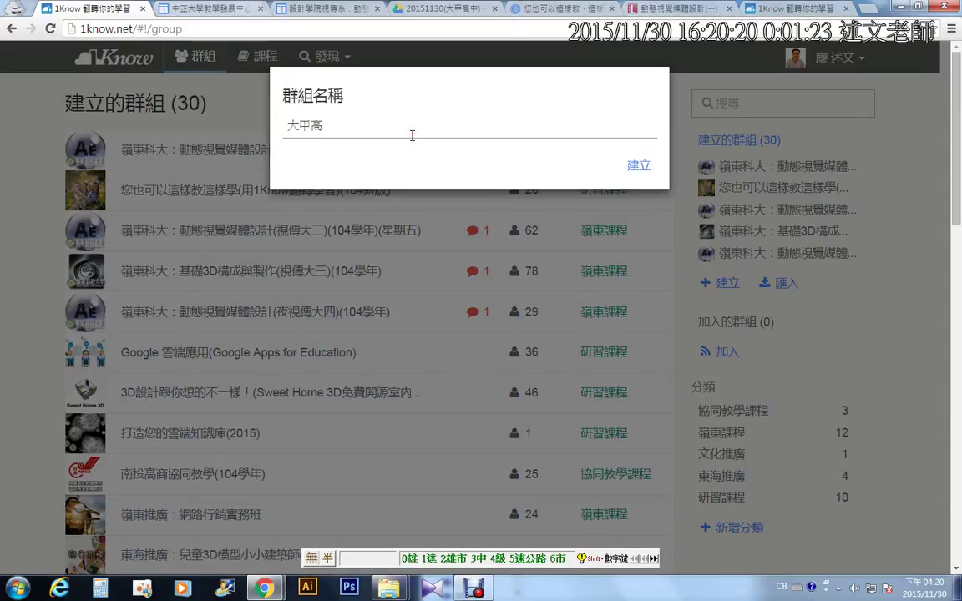
{"action": "type", "text": "中群組課"}
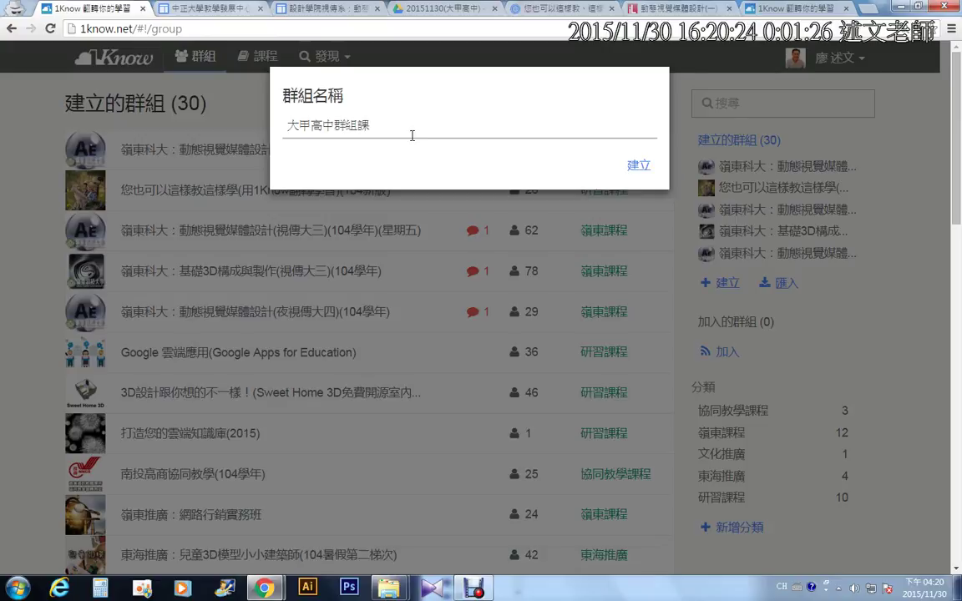
{"action": "key", "text": "Escape"}
{"action": "left_click", "coordinate": [640, 167]}
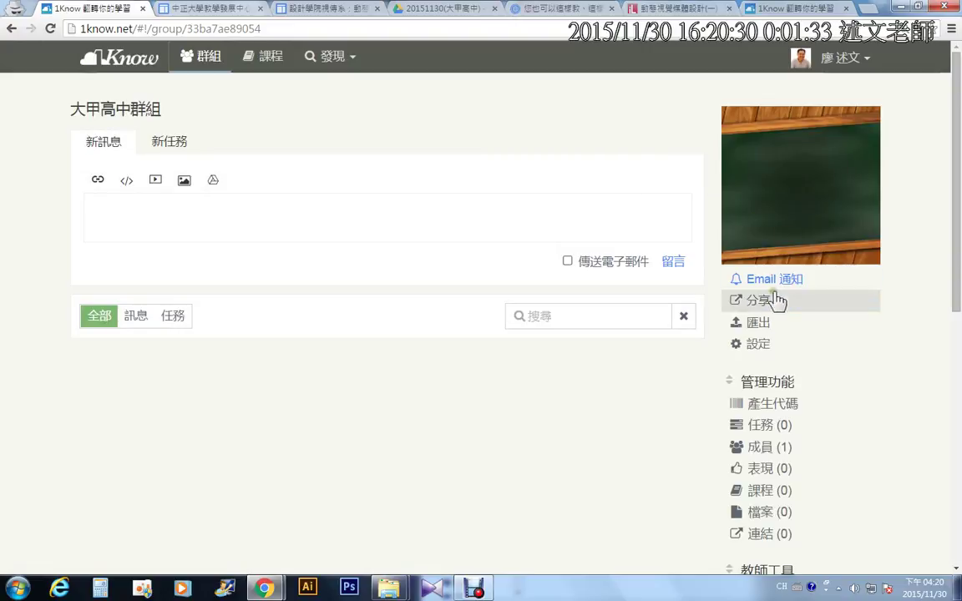
Review the new group's settings, including its name, description and private-group option, without changing anything.
{"action": "left_click", "coordinate": [761, 344]}
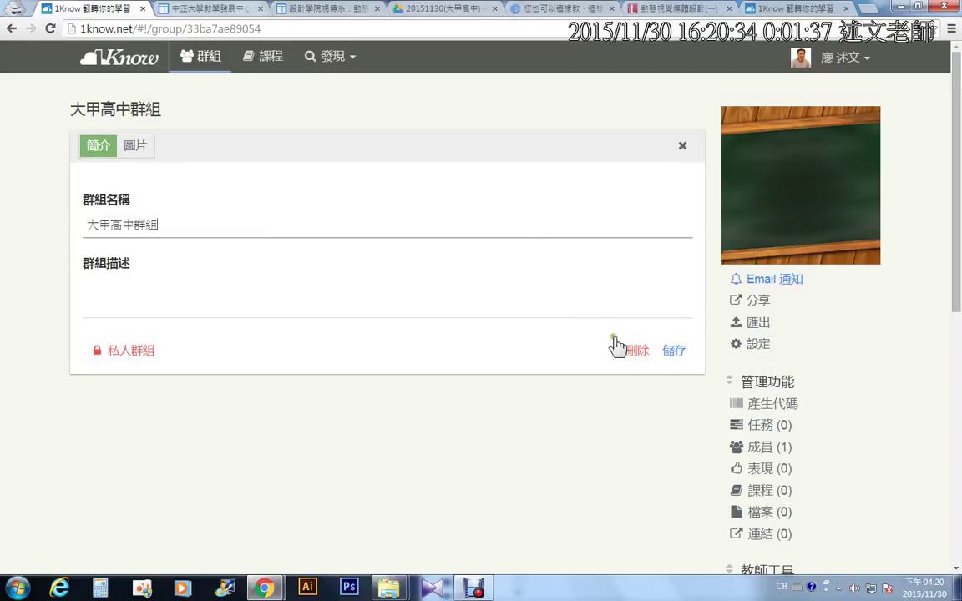
{"action": "left_click", "coordinate": [681, 149]}
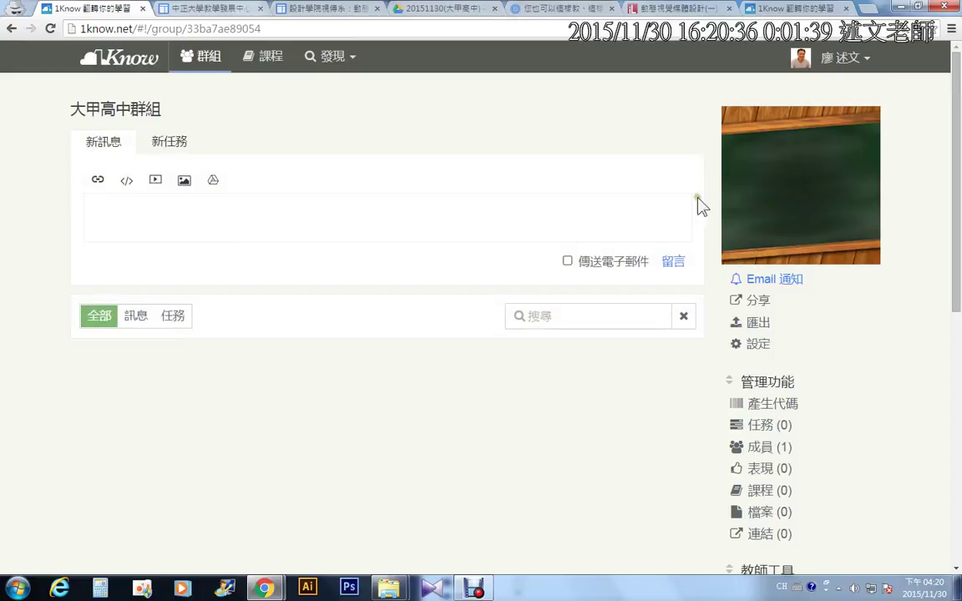
{"action": "left_click", "coordinate": [757, 343]}
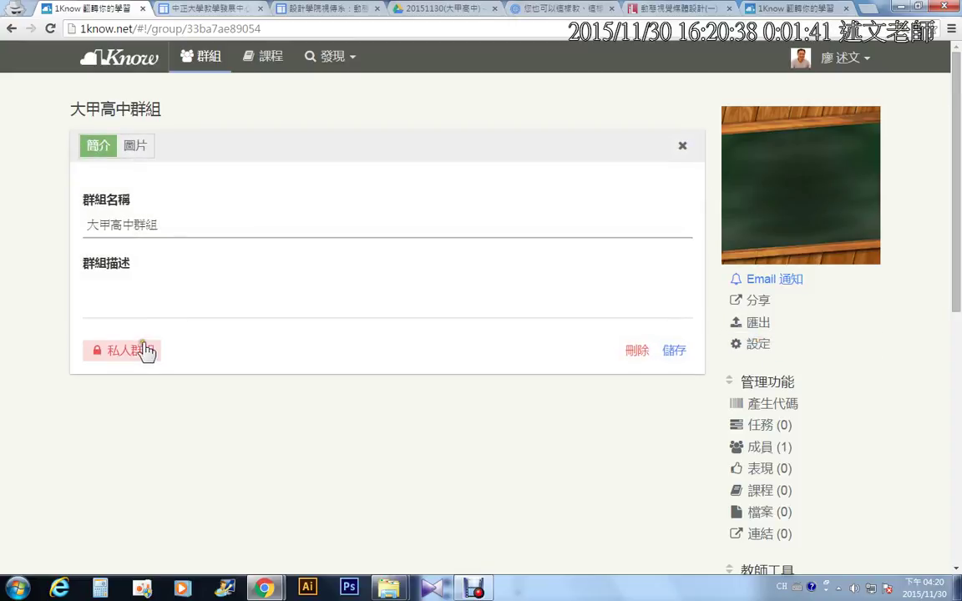
{"action": "left_click", "coordinate": [682, 148]}
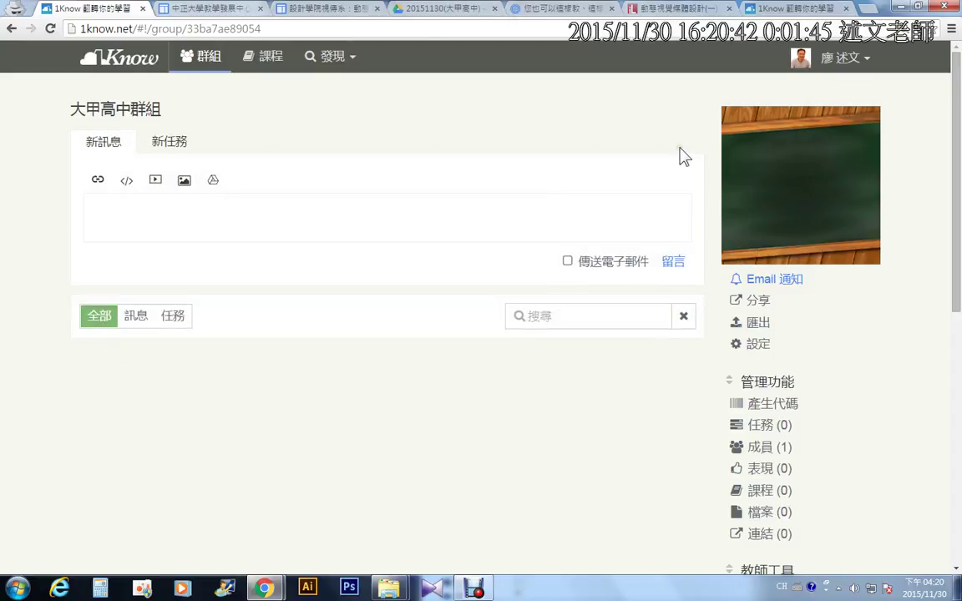
Generate a join code for the group, show it enlarged and close the enlarged view.
{"action": "left_click", "coordinate": [754, 408]}
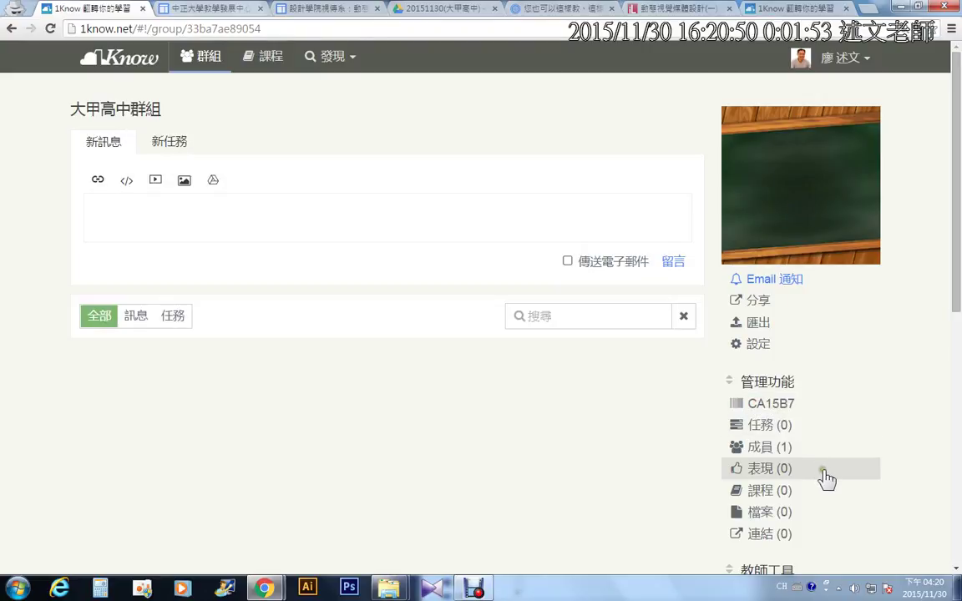
{"action": "left_click", "coordinate": [799, 406]}
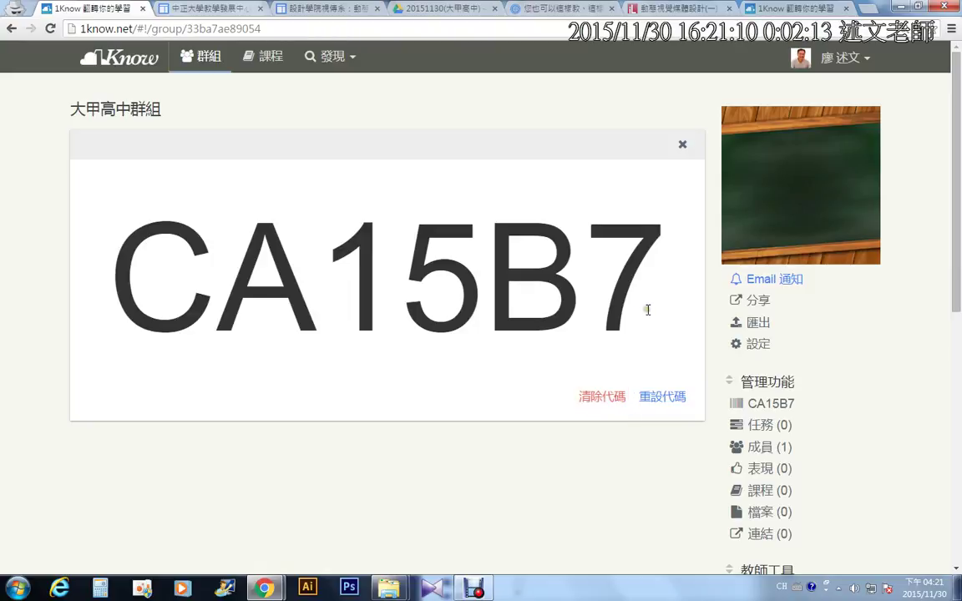
{"action": "left_click_drag", "start_coordinate": [648, 316], "coordinate": [132, 294]}
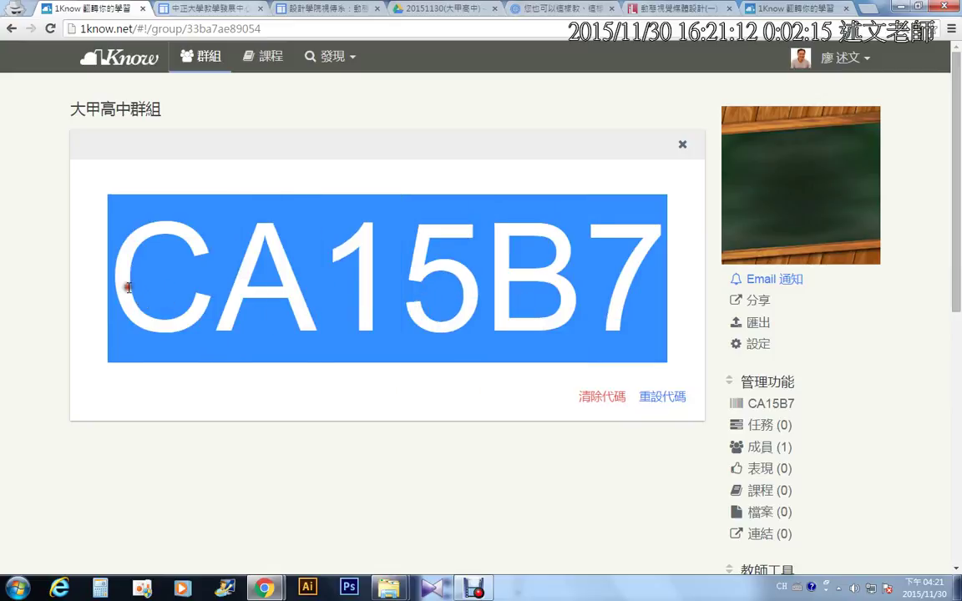
{"action": "left_click", "coordinate": [128, 286]}
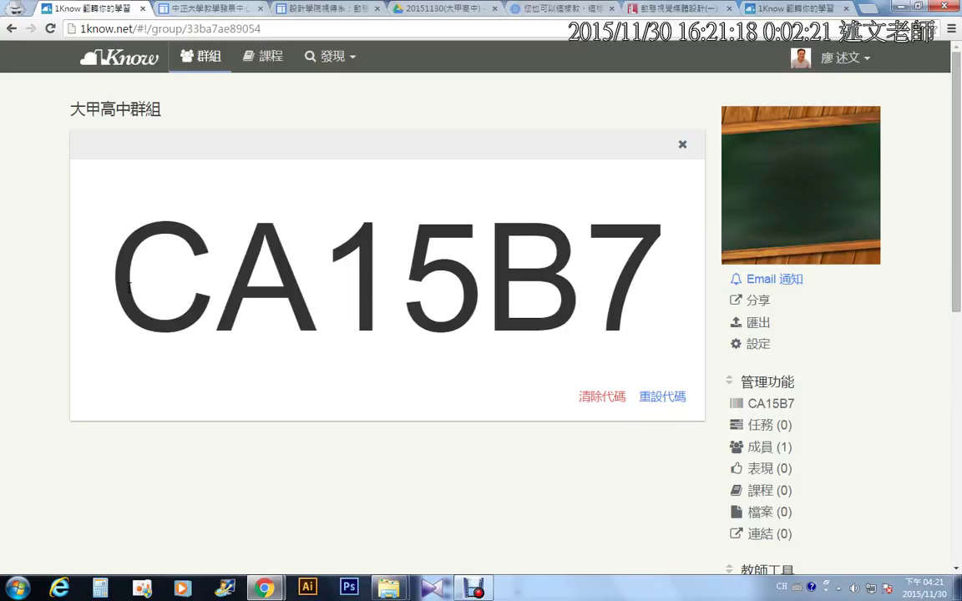
{"action": "left_click", "coordinate": [683, 145]}
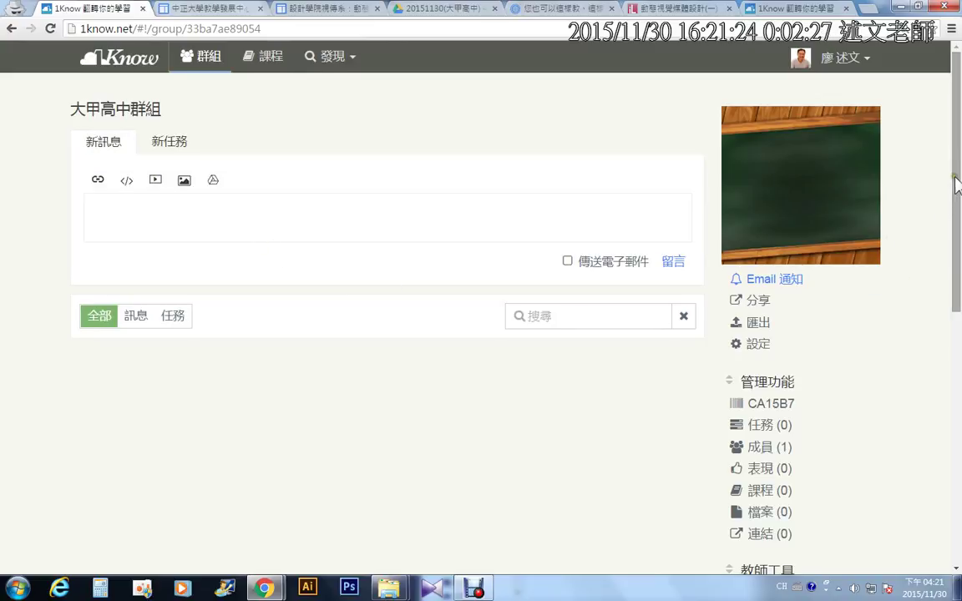
Open the group's member list and view the form for adding a member by e-mail, leaving it empty.
{"action": "left_click_drag", "start_coordinate": [957, 186], "coordinate": [958, 268]}
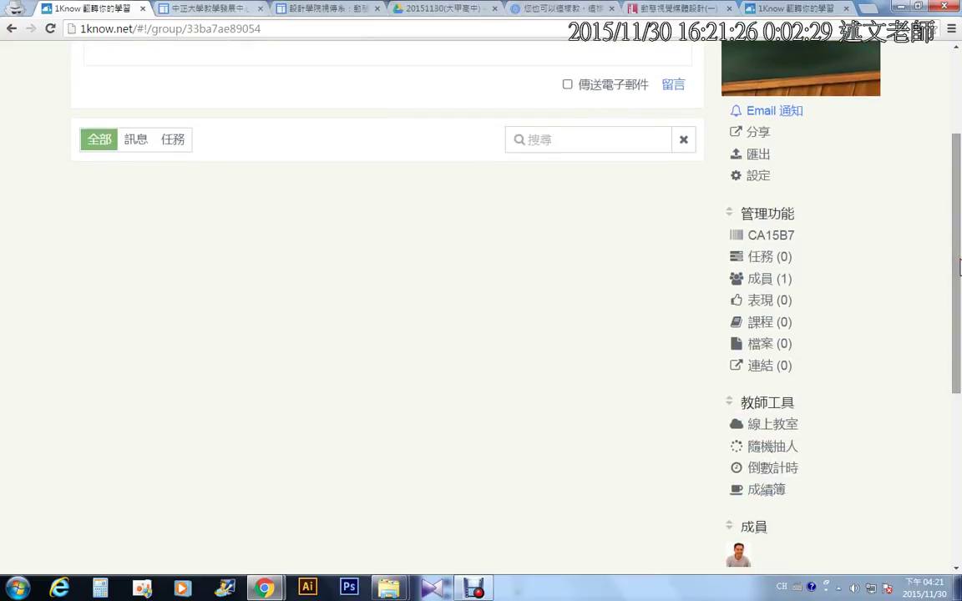
{"action": "left_click", "coordinate": [762, 279]}
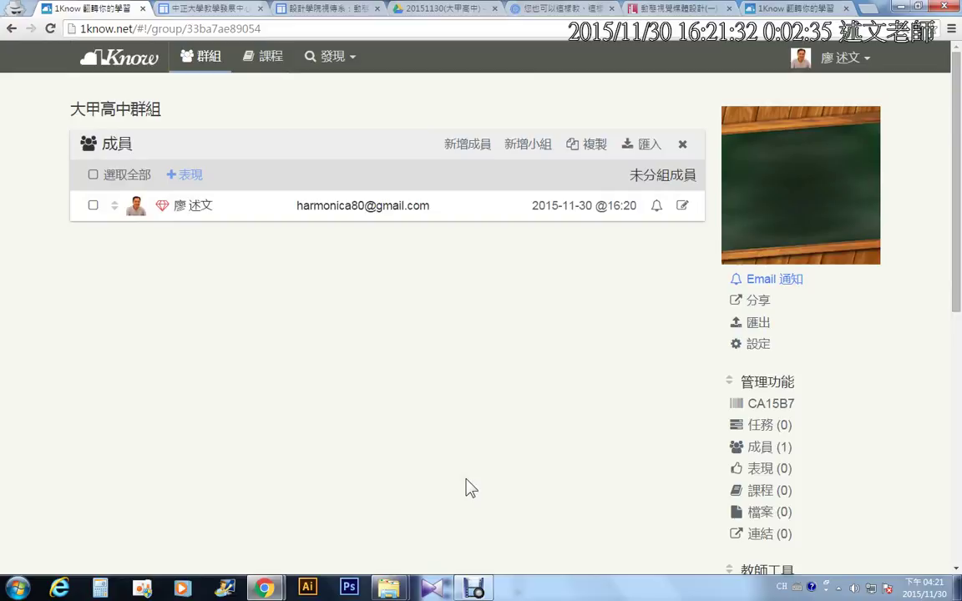
{"action": "left_click", "coordinate": [462, 148]}
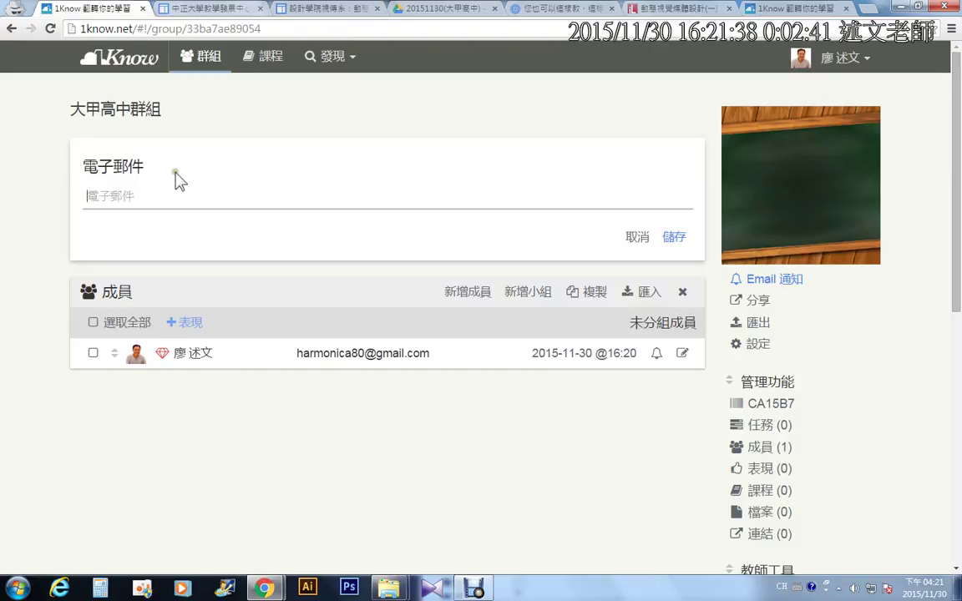
{"action": "left_click", "coordinate": [636, 237]}
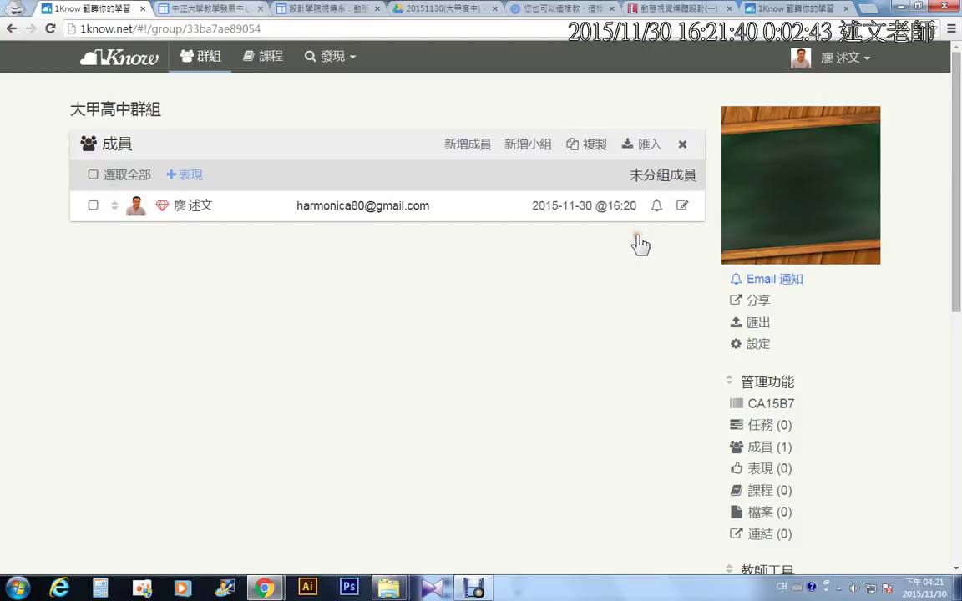
Examine the bulk member import format of e-mail, first name and last name, and close the import and member list.
{"action": "left_click", "coordinate": [654, 151]}
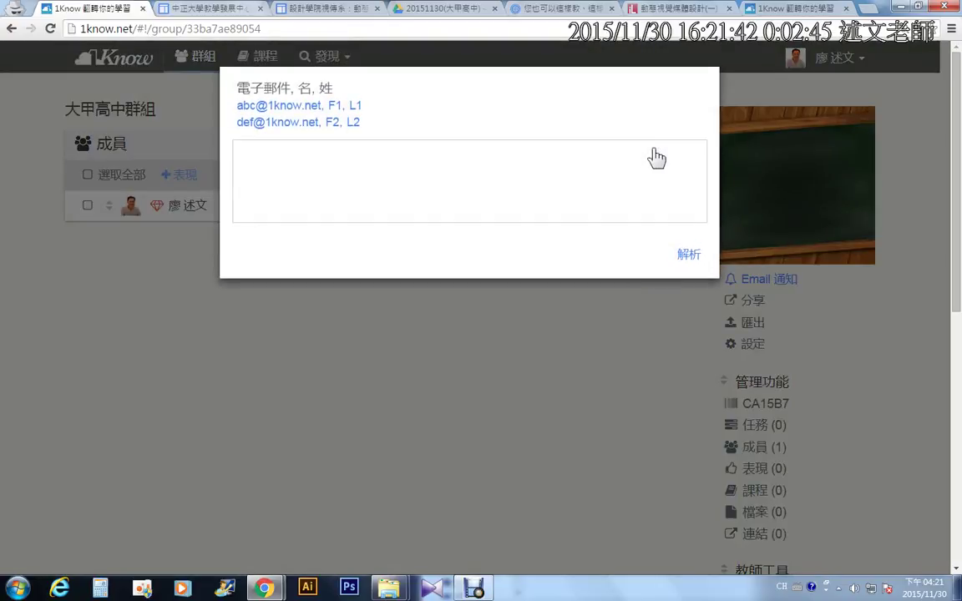
{"action": "left_click_drag", "start_coordinate": [367, 123], "coordinate": [228, 106]}
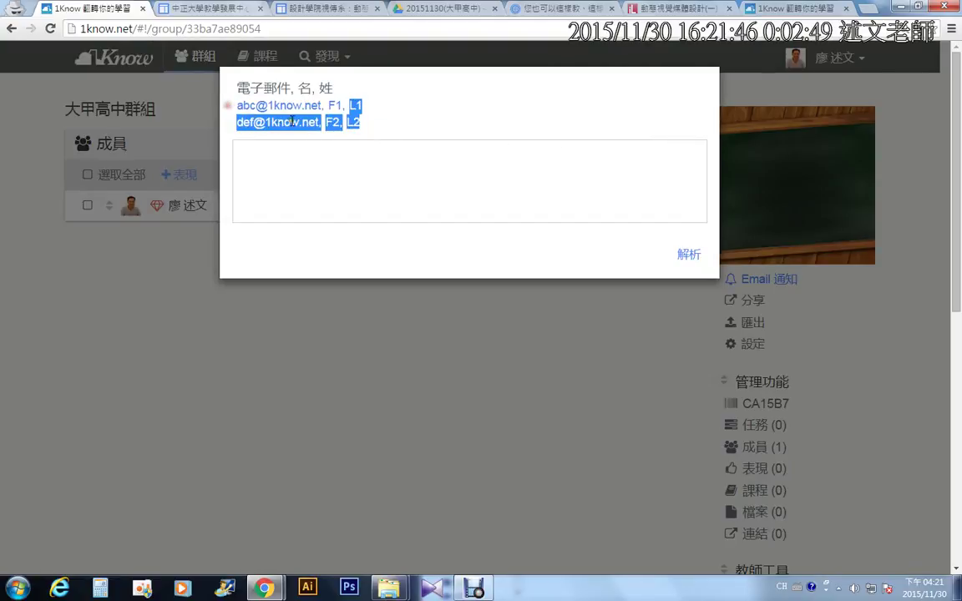
{"action": "left_click", "coordinate": [244, 106]}
{"action": "left_click", "coordinate": [242, 144]}
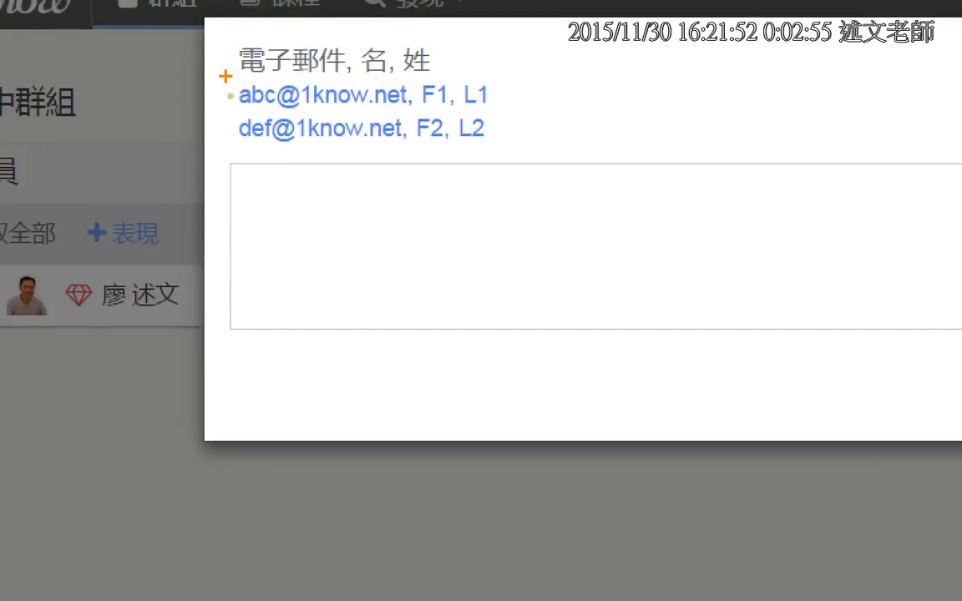
{"action": "left_click_drag", "start_coordinate": [226, 76], "coordinate": [349, 75]}
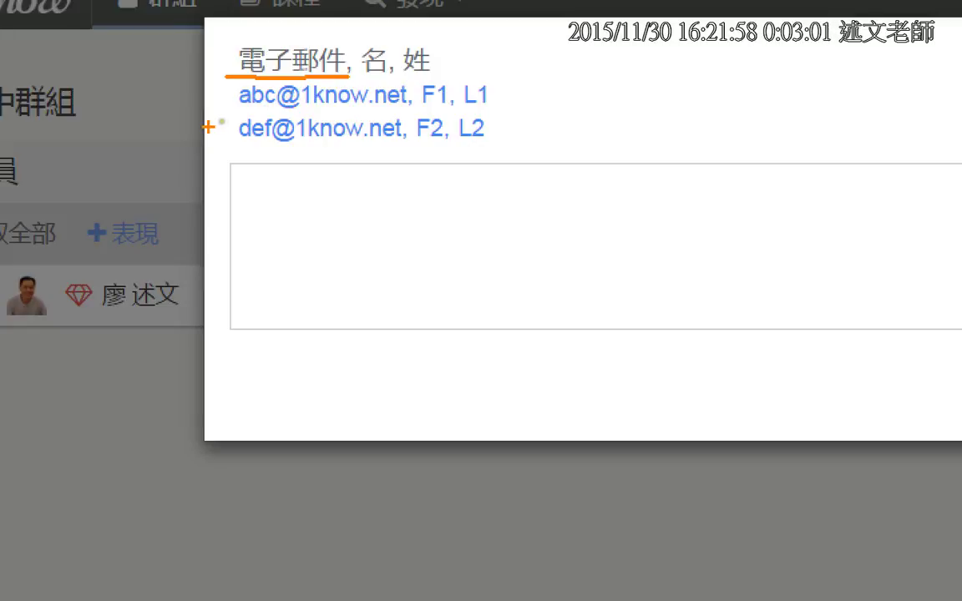
{"action": "left_click_drag", "start_coordinate": [238, 109], "coordinate": [411, 106]}
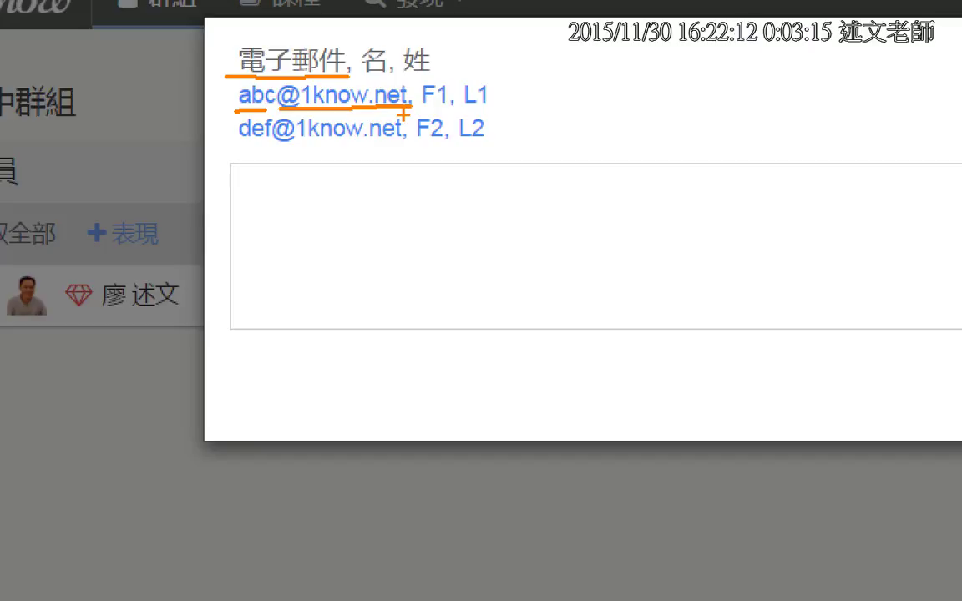
{"action": "left_click_drag", "start_coordinate": [421, 107], "coordinate": [496, 108]}
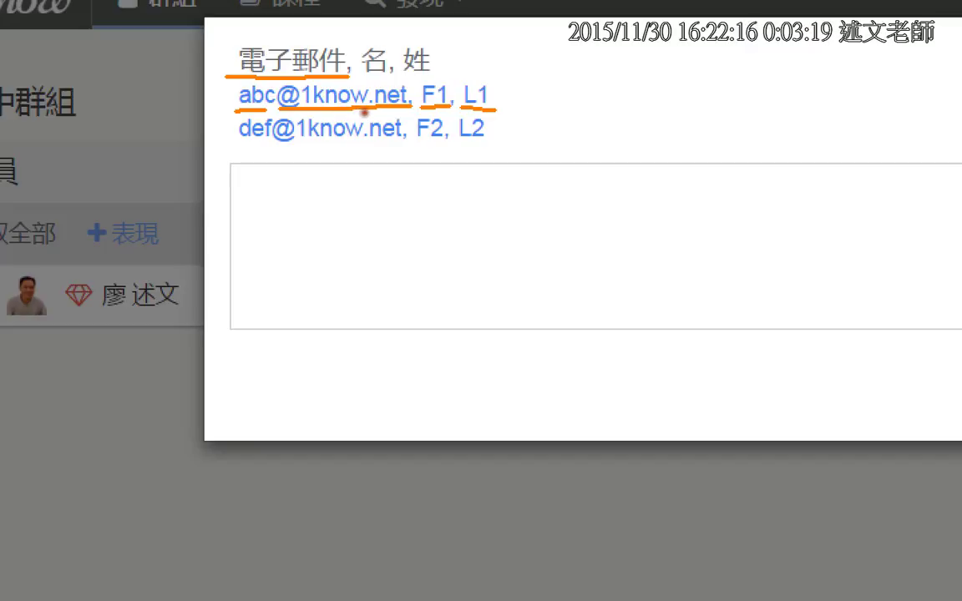
{"action": "mouse_move", "coordinate": [416, 191]}
{"action": "left_mouse_down"}
{"action": "mouse_move", "coordinate": [380, 302]}
{"action": "mouse_move", "coordinate": [459, 269]}
{"action": "left_mouse_up"}
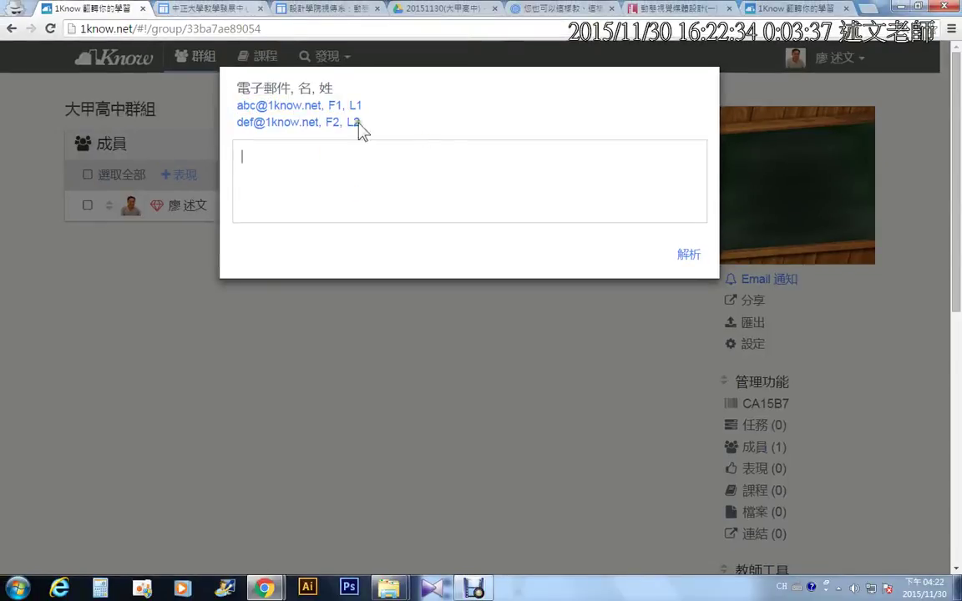
{"action": "left_click", "coordinate": [643, 384]}
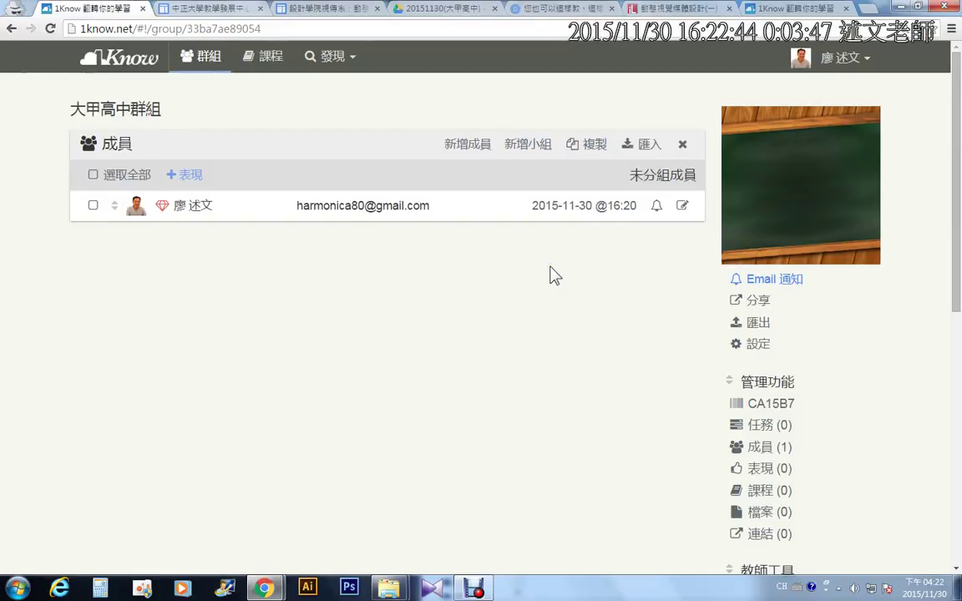
{"action": "left_click", "coordinate": [684, 147]}
Start a new task in the group after viewing the new-message form, leaving the task's name and description empty.
{"action": "scroll", "coordinate": [859, 402], "scroll_direction": "down", "scroll_amount": 3}
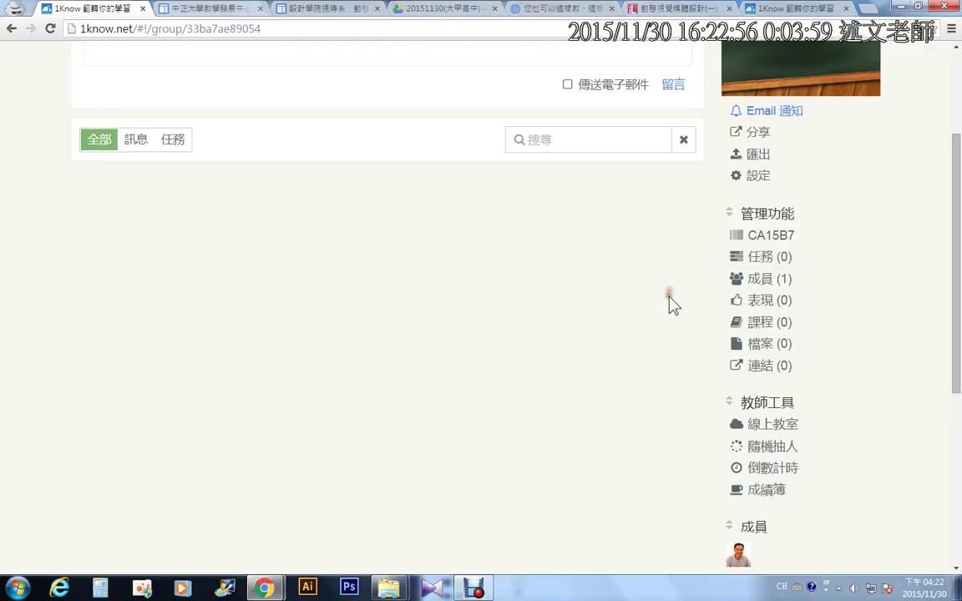
{"action": "scroll", "coordinate": [673, 305], "scroll_direction": "up", "scroll_amount": 3}
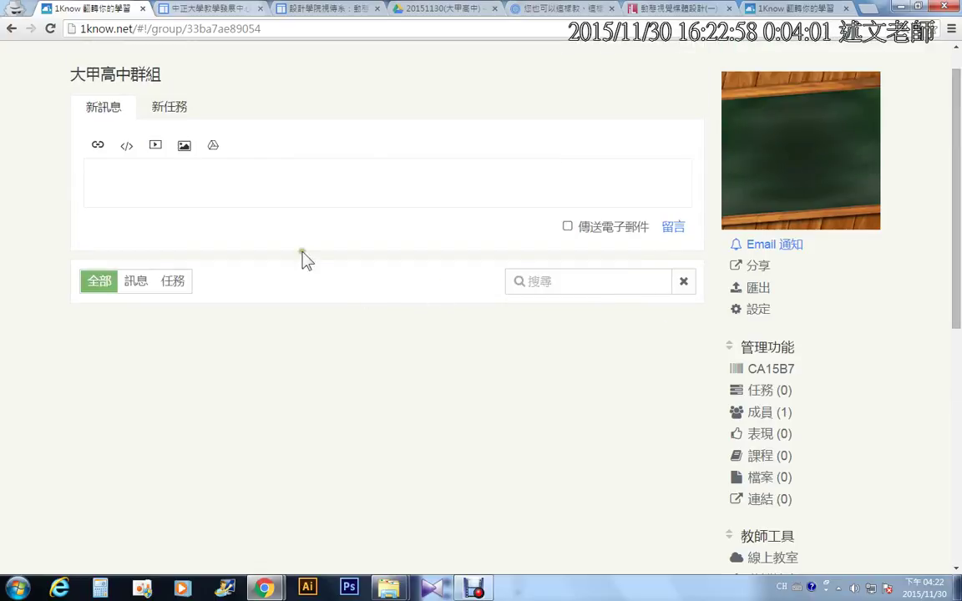
{"action": "left_click", "coordinate": [177, 110]}
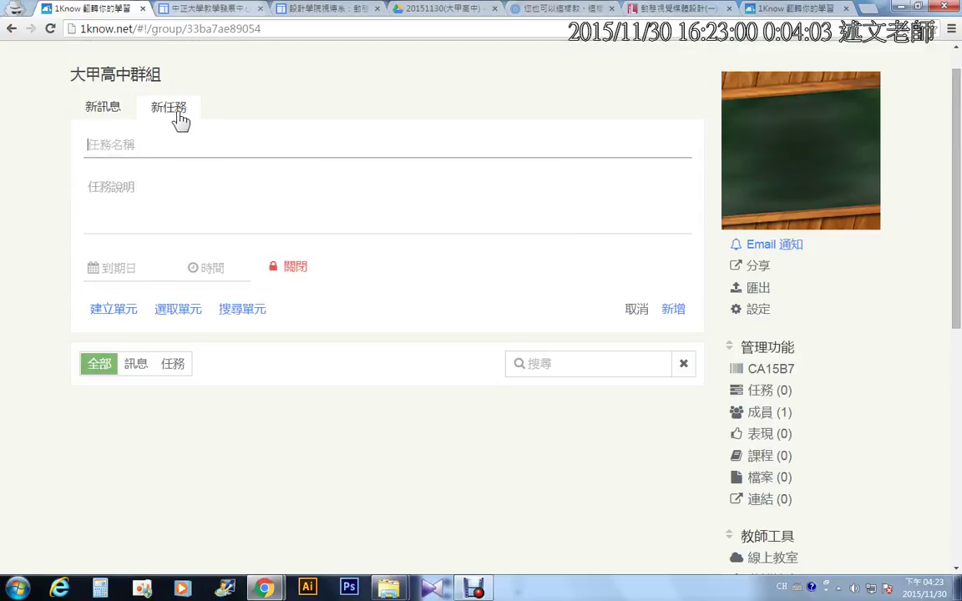
{"action": "left_click", "coordinate": [104, 110]}
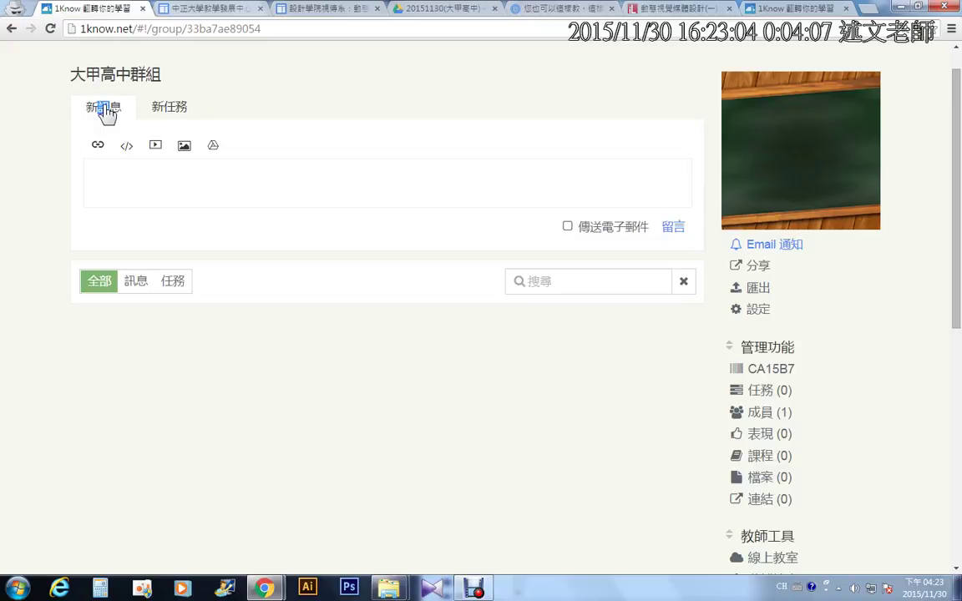
{"action": "left_click", "coordinate": [154, 113]}
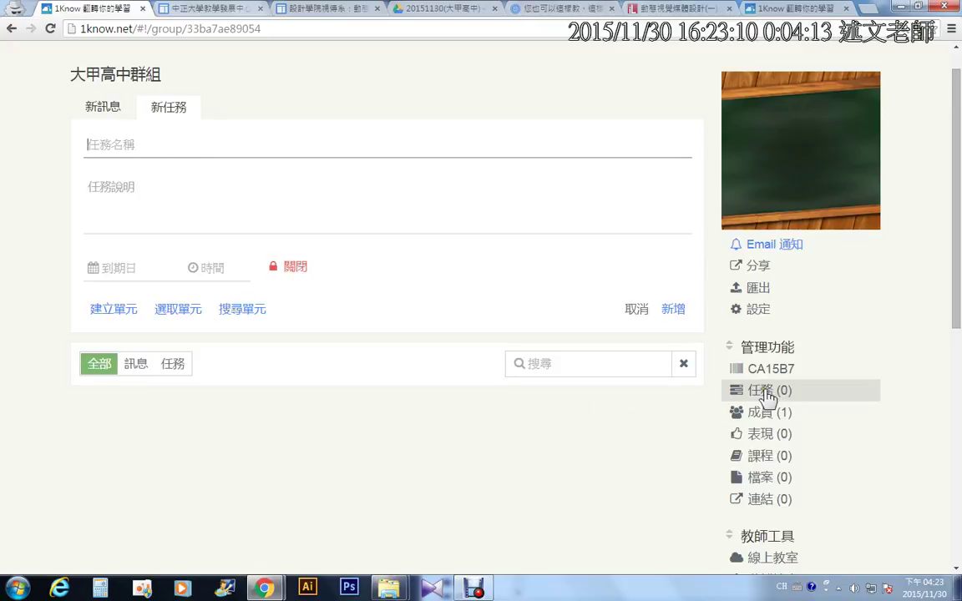
{"action": "left_click", "coordinate": [199, 145]}
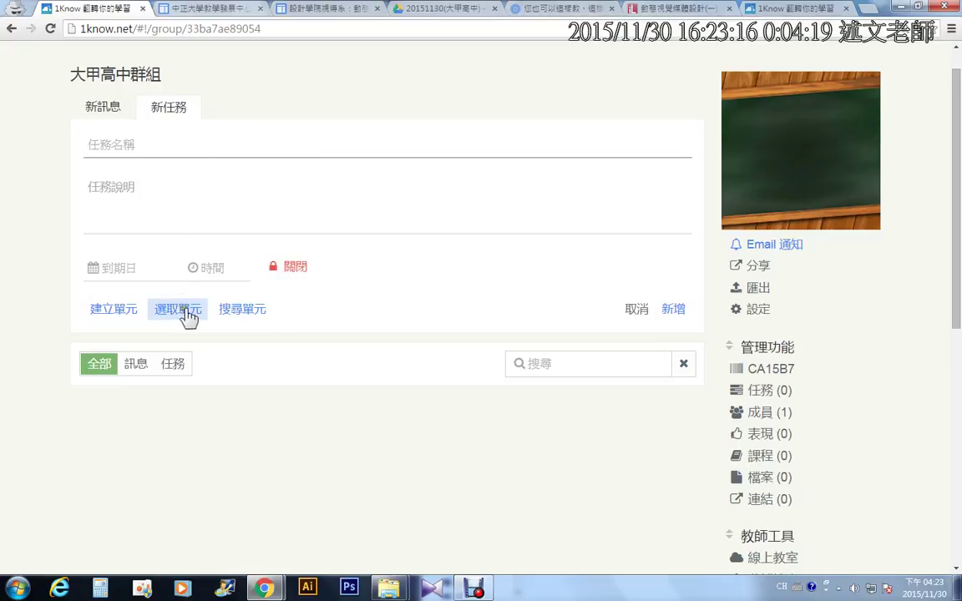
Search the public units for 科學 and add the unit 地球的渺小 to the new task.
{"action": "left_click", "coordinate": [241, 315]}
{"action": "left_click", "coordinate": [361, 103]}
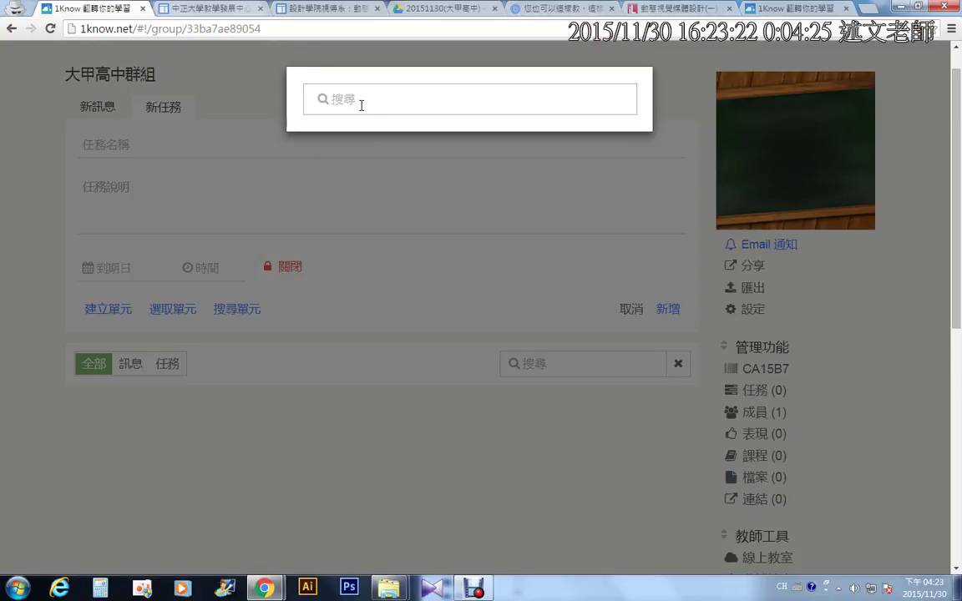
{"action": "type", "text": "科"}
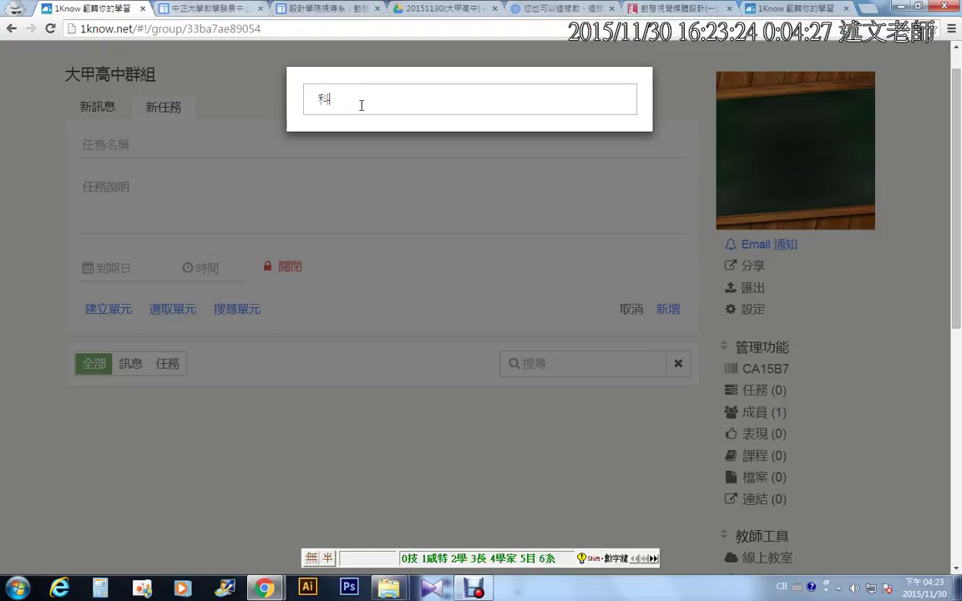
{"action": "type", "text": "學"}
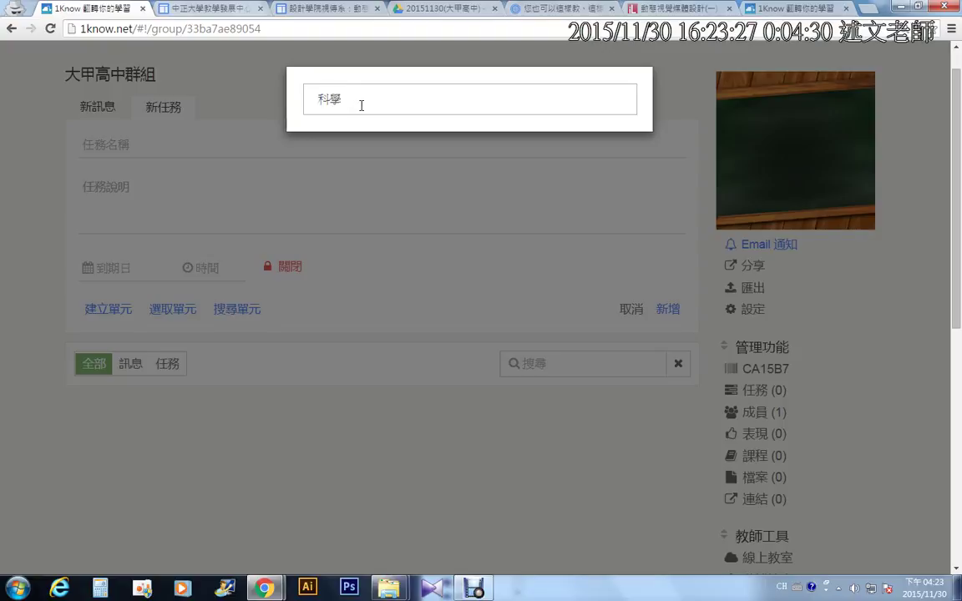
{"action": "key", "text": "Return"}
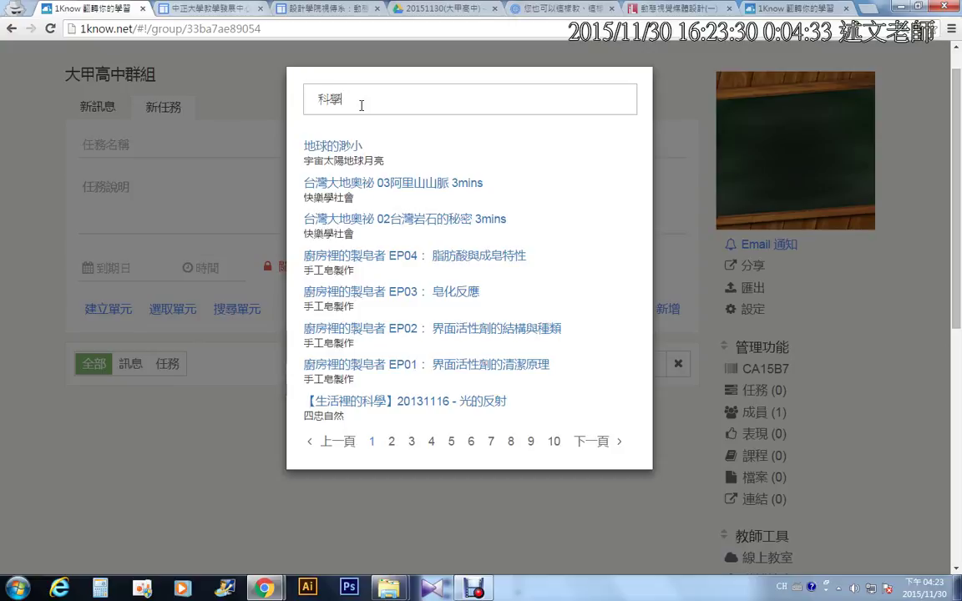
{"action": "left_click", "coordinate": [333, 146]}
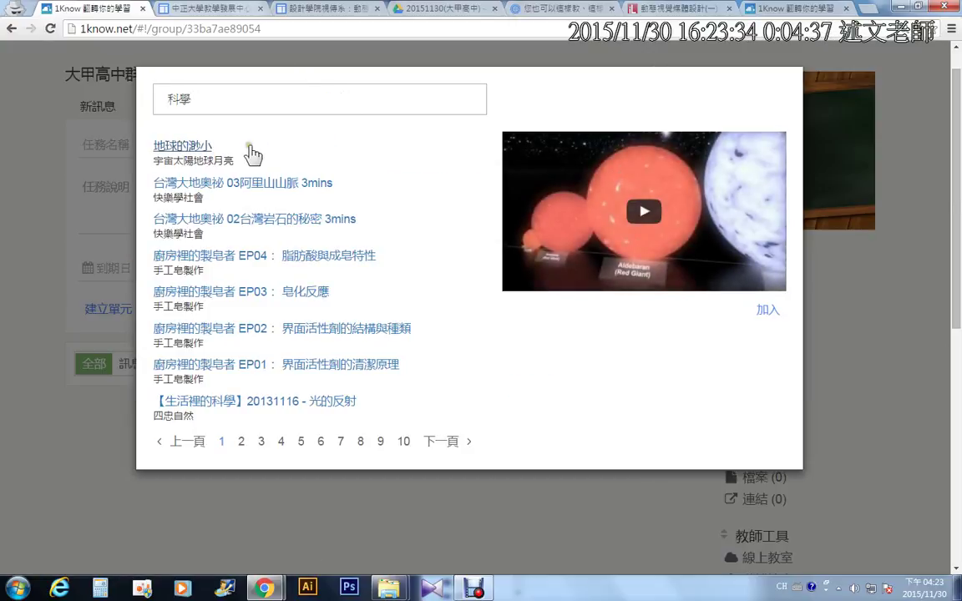
{"action": "left_click", "coordinate": [765, 312]}
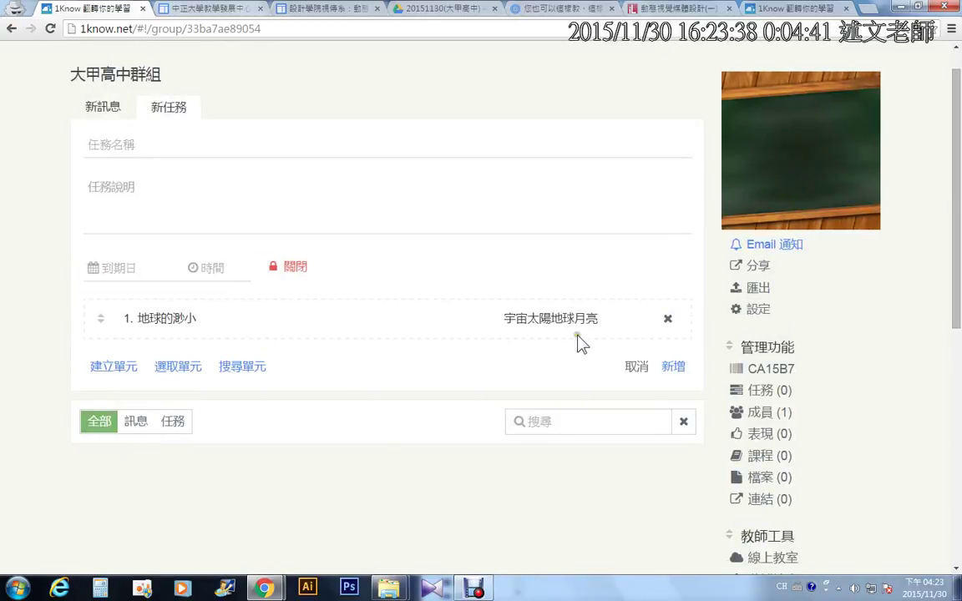
{"action": "mouse_move", "coordinate": [200, 334]}
{"action": "left_mouse_down"}
{"action": "mouse_move", "coordinate": [131, 336]}
{"action": "mouse_move", "coordinate": [188, 293]}
{"action": "mouse_move", "coordinate": [219, 338]}
{"action": "left_mouse_up"}
{"action": "mouse_move", "coordinate": [540, 343]}
{"action": "left_mouse_down"}
{"action": "mouse_move", "coordinate": [473, 303]}
{"action": "mouse_move", "coordinate": [640, 302]}
{"action": "mouse_move", "coordinate": [491, 352]}
{"action": "left_mouse_up"}
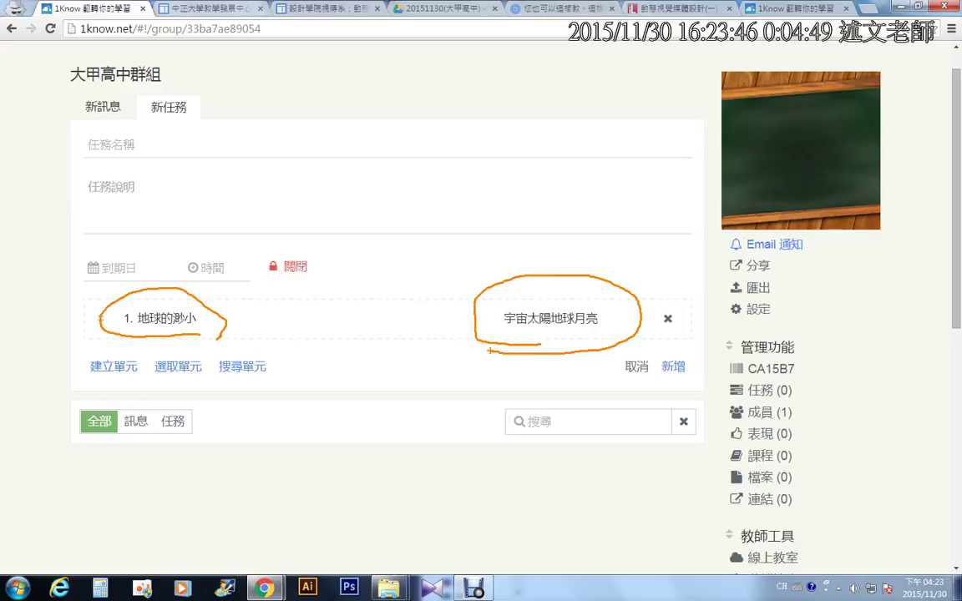
{"action": "key", "text": "Escape"}
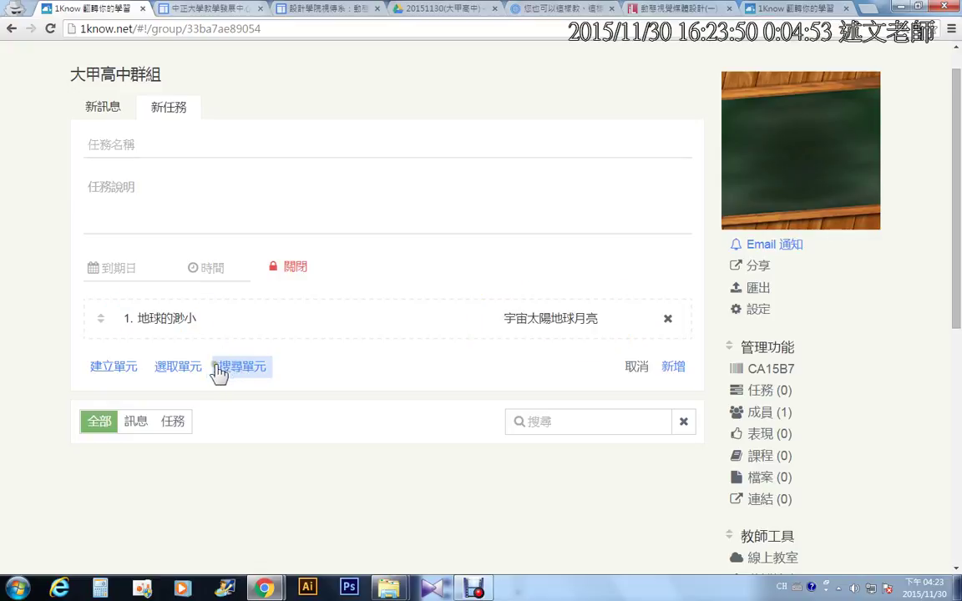
Add all units in the 數位學習 and 補救教學 sections of the course 大甲高中課程建立 to the task.
{"action": "left_click", "coordinate": [190, 368]}
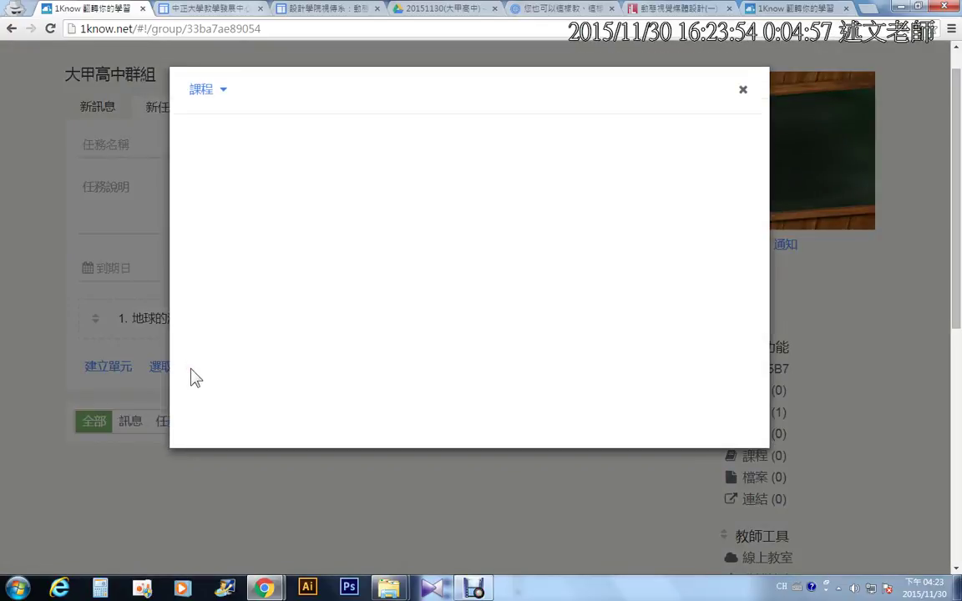
{"action": "left_click", "coordinate": [200, 90]}
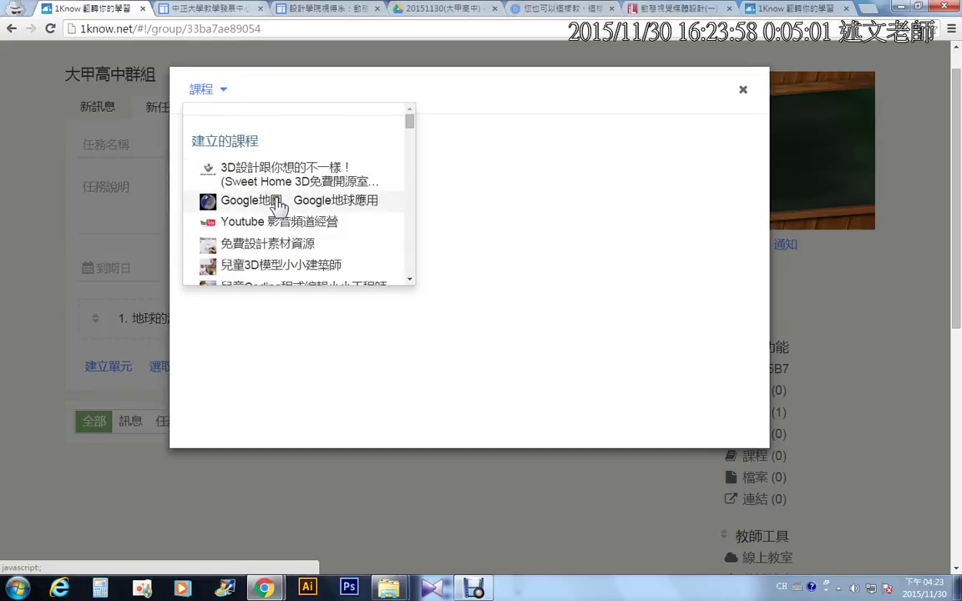
{"action": "left_click_drag", "start_coordinate": [409, 123], "coordinate": [414, 156]}
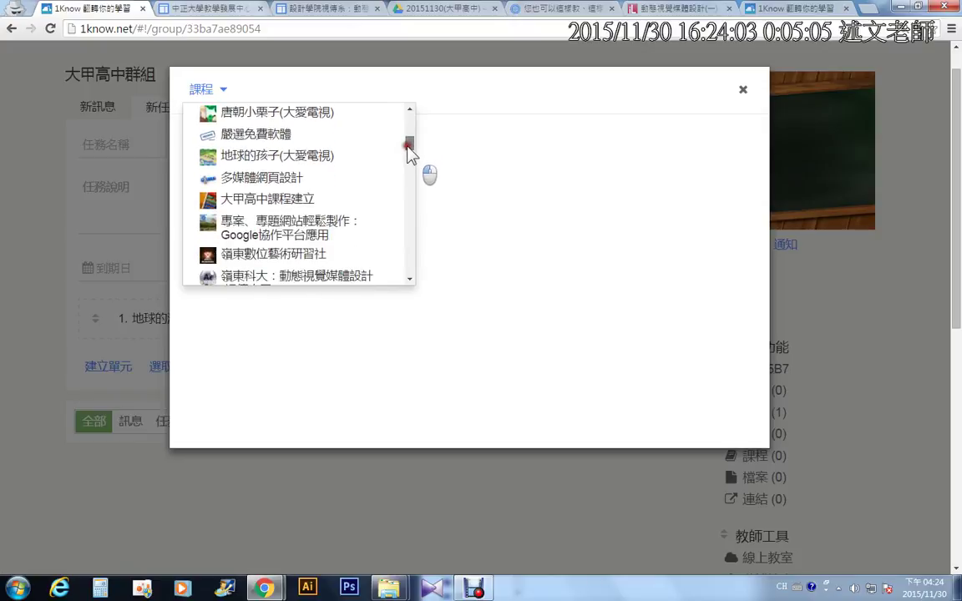
{"action": "left_click", "coordinate": [296, 207]}
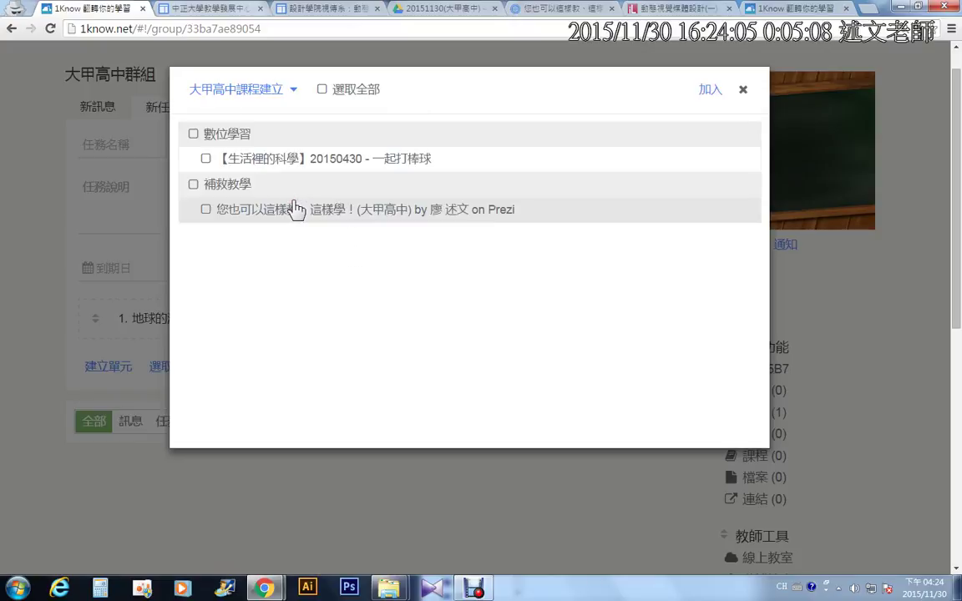
{"action": "left_click", "coordinate": [192, 134]}
{"action": "left_click", "coordinate": [193, 184]}
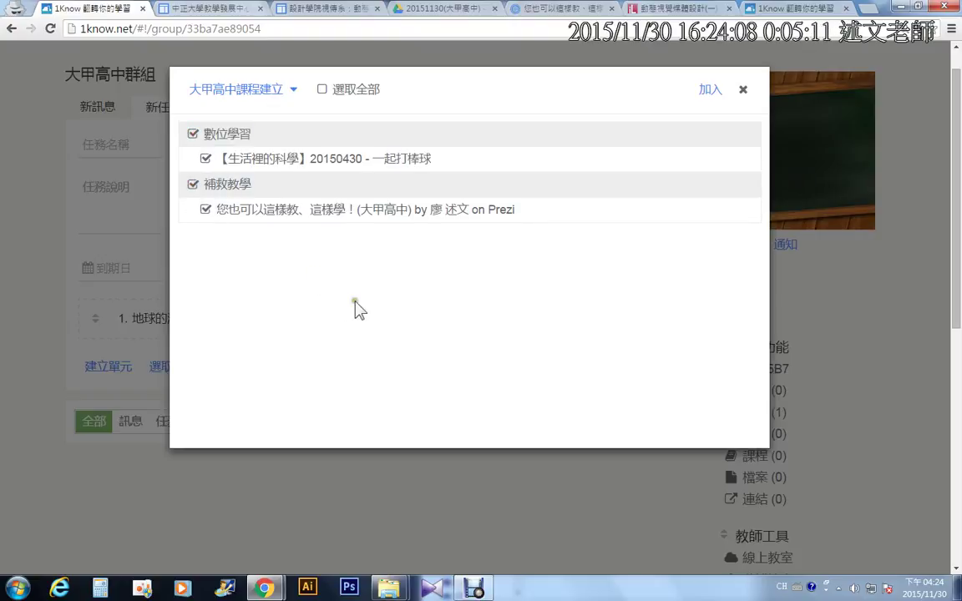
{"action": "left_click", "coordinate": [708, 90]}
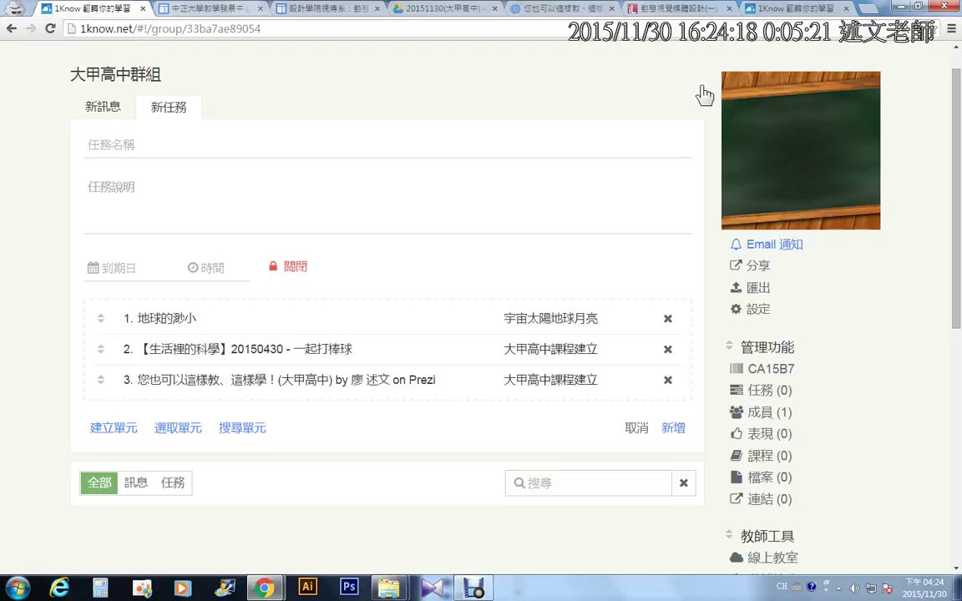
{"action": "left_click", "coordinate": [102, 433]}
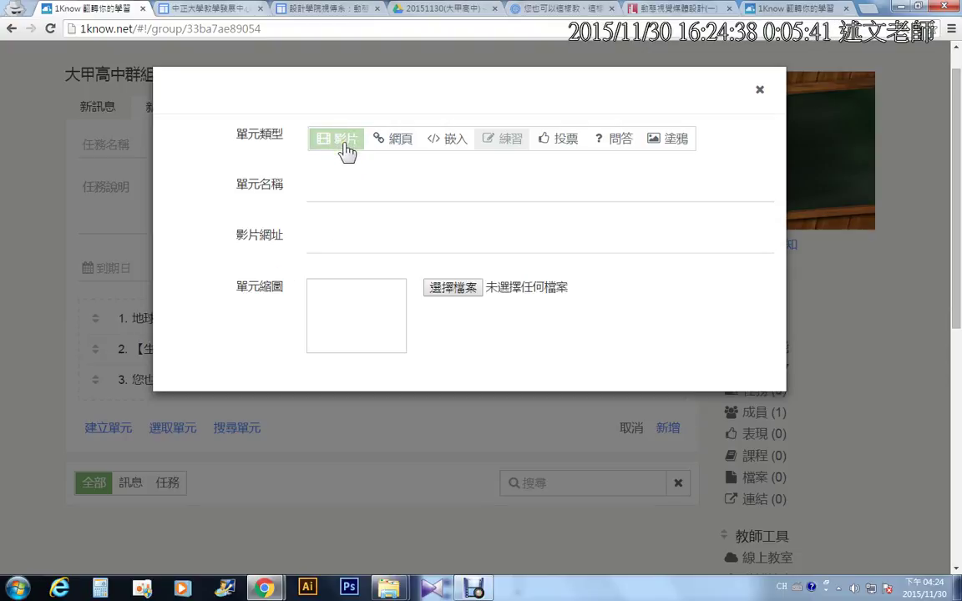
{"action": "left_click_drag", "start_coordinate": [225, 118], "coordinate": [712, 155]}
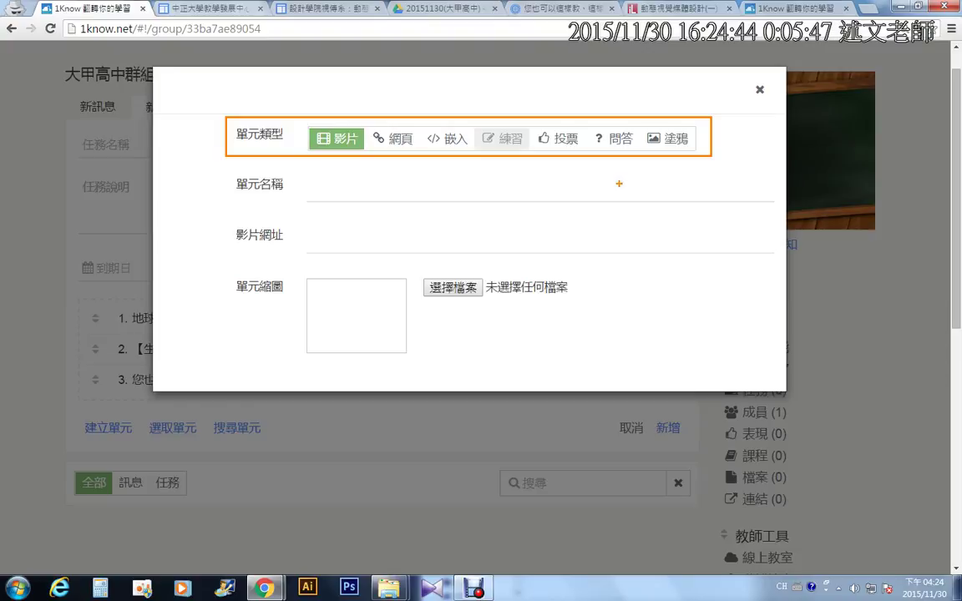
{"action": "mouse_move", "coordinate": [199, 126]}
{"action": "left_mouse_down"}
{"action": "mouse_move", "coordinate": [178, 165]}
{"action": "mouse_move", "coordinate": [194, 144]}
{"action": "mouse_move", "coordinate": [200, 154]}
{"action": "left_mouse_up"}
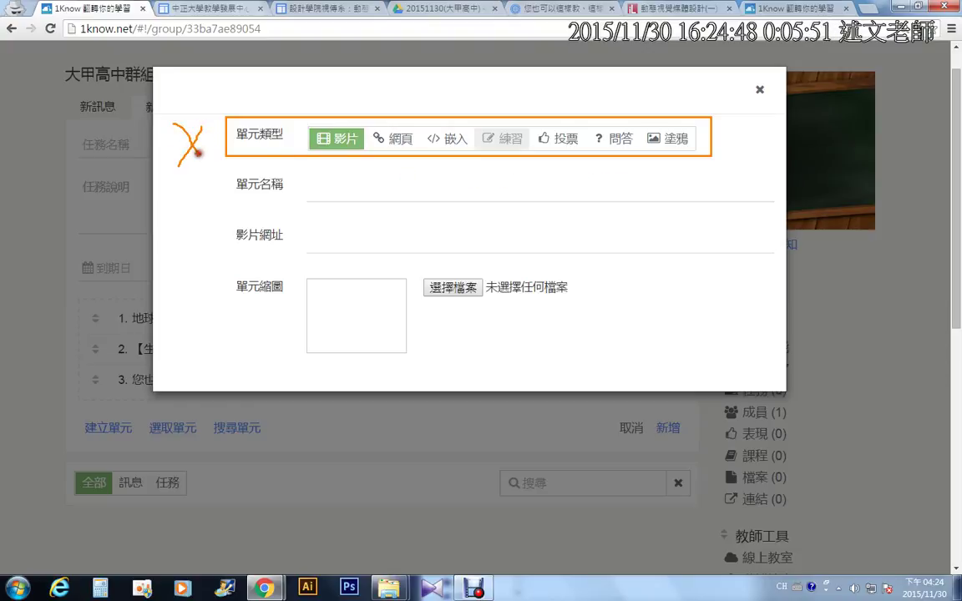
{"action": "key", "text": "Escape"}
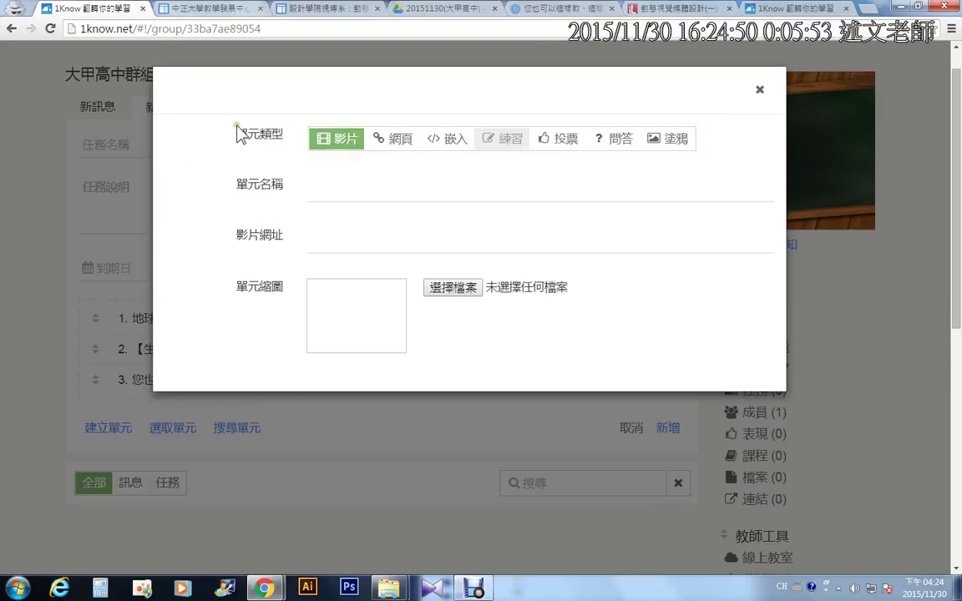
{"action": "left_click", "coordinate": [312, 186]}
{"action": "type", "text": "teteste"}
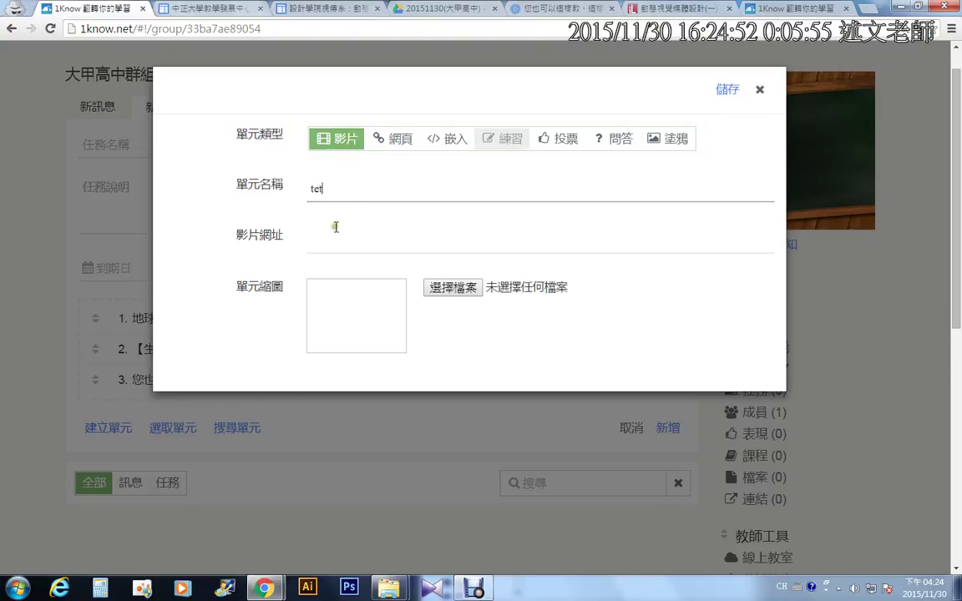
{"action": "left_click", "coordinate": [334, 240]}
{"action": "type", "text": "http"}
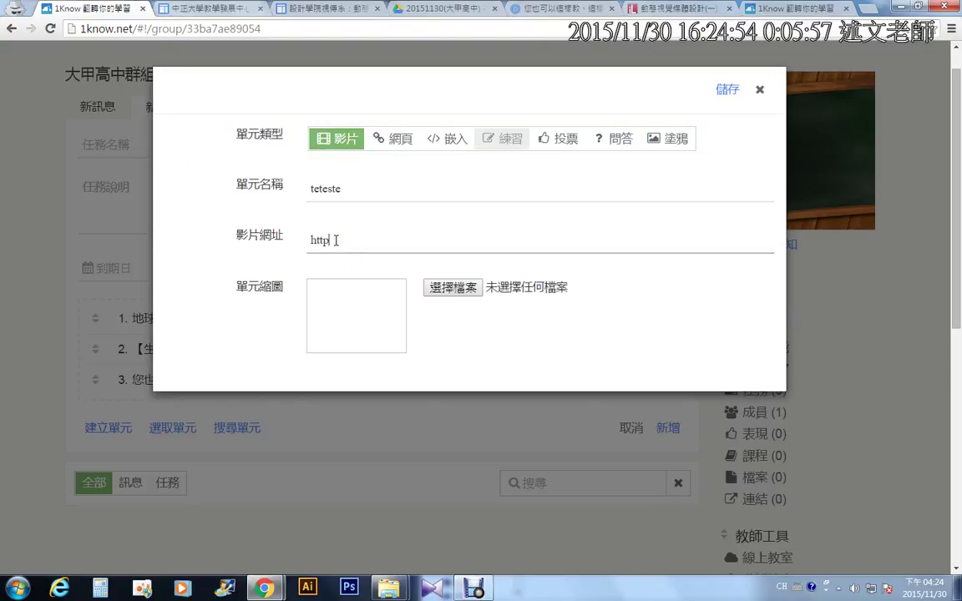
{"action": "type", "text": "://www"}
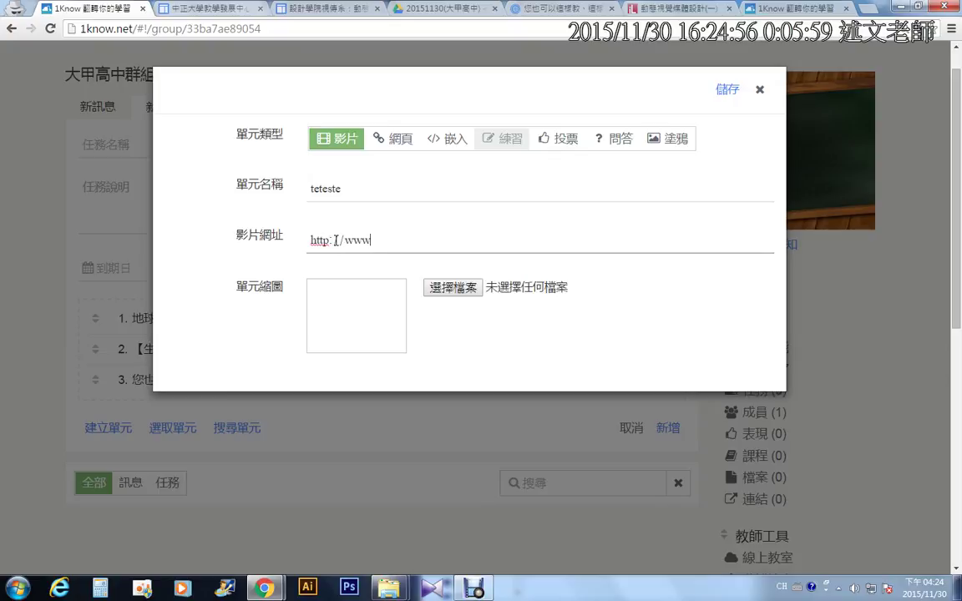
{"action": "type", "text": ".youtube.com"}
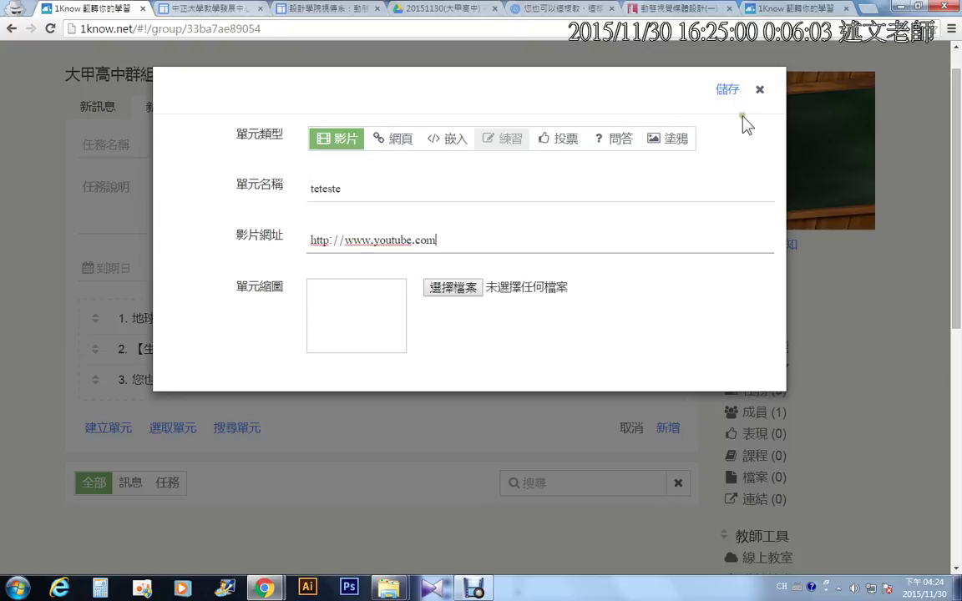
{"action": "left_click", "coordinate": [728, 91]}
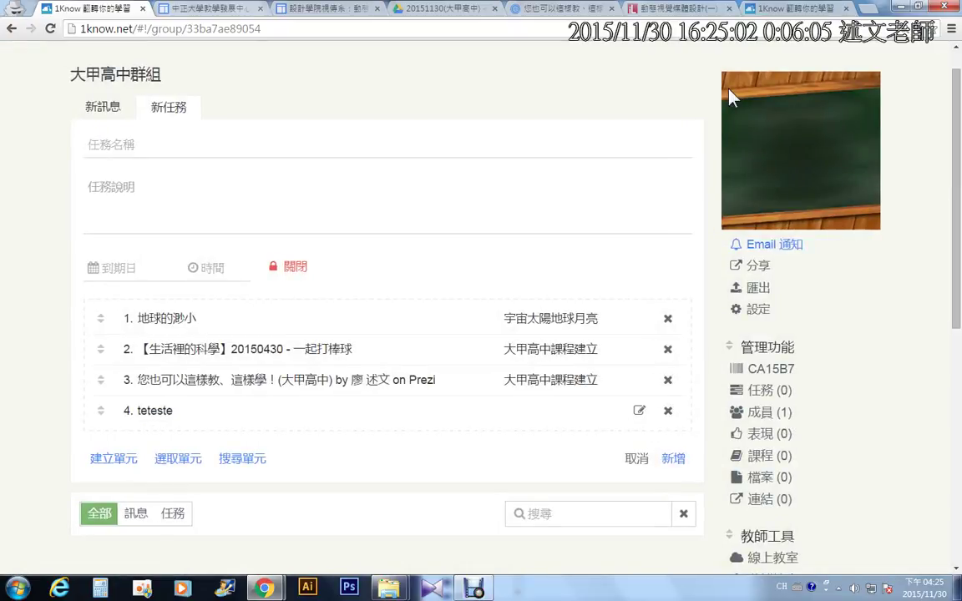
Review the editable name, video address and thumbnail settings of the teteste unit, and close them without changes.
{"action": "left_click", "coordinate": [639, 413]}
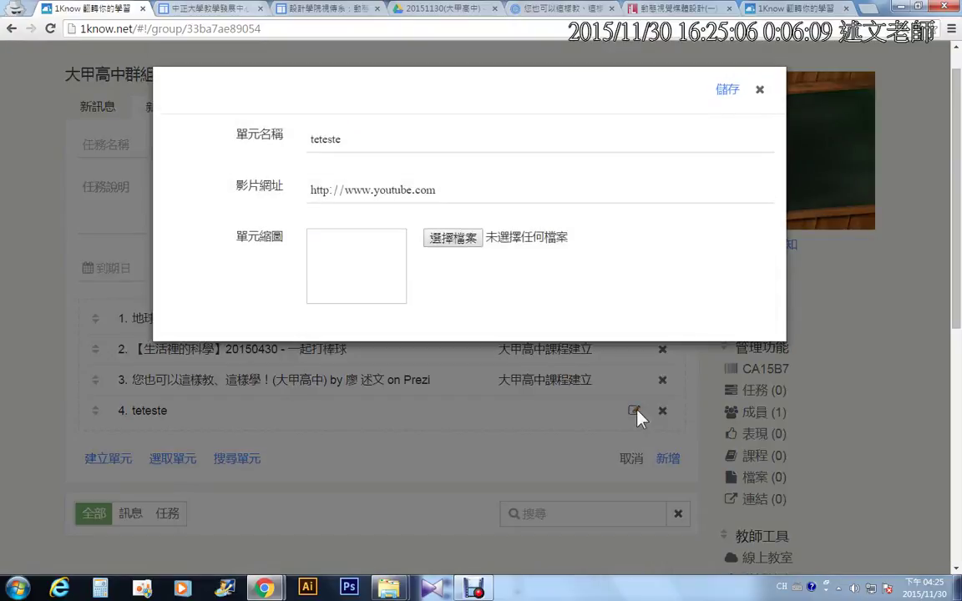
{"action": "mouse_move", "coordinate": [215, 113]}
{"action": "left_mouse_down"}
{"action": "mouse_move", "coordinate": [602, 296]}
{"action": "mouse_move", "coordinate": [664, 296]}
{"action": "left_mouse_up"}
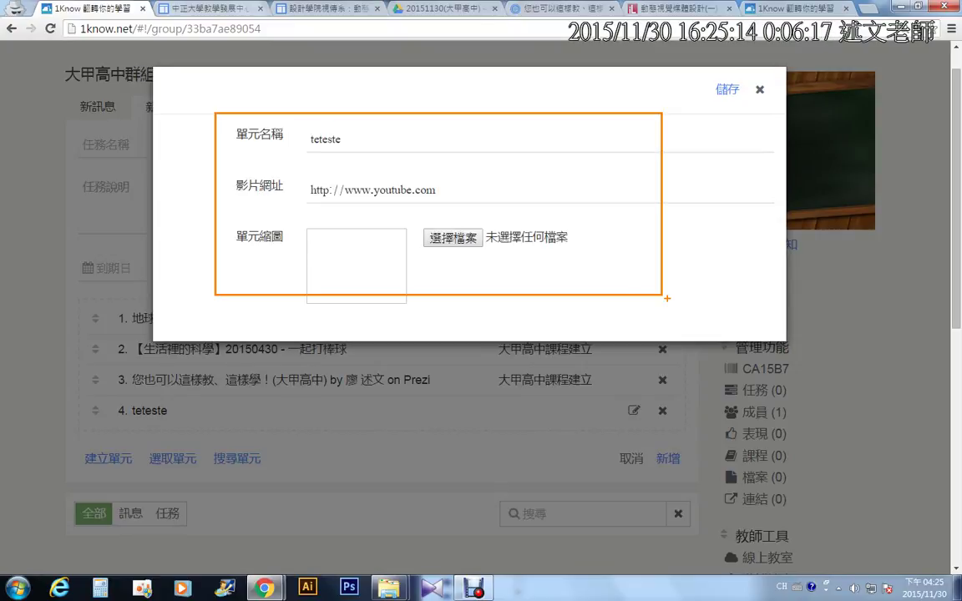
{"action": "key", "text": "Escape"}
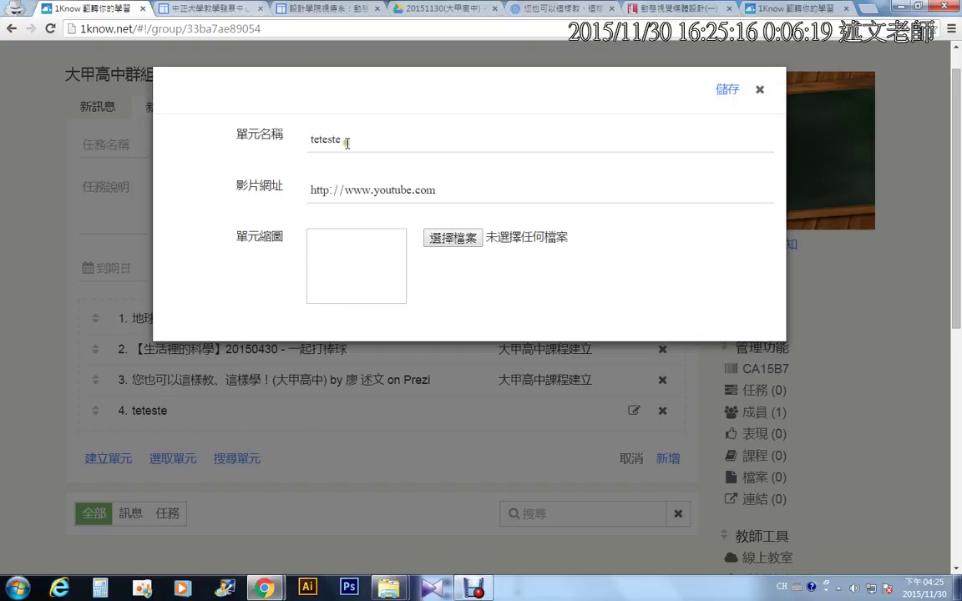
{"action": "left_click", "coordinate": [758, 91]}
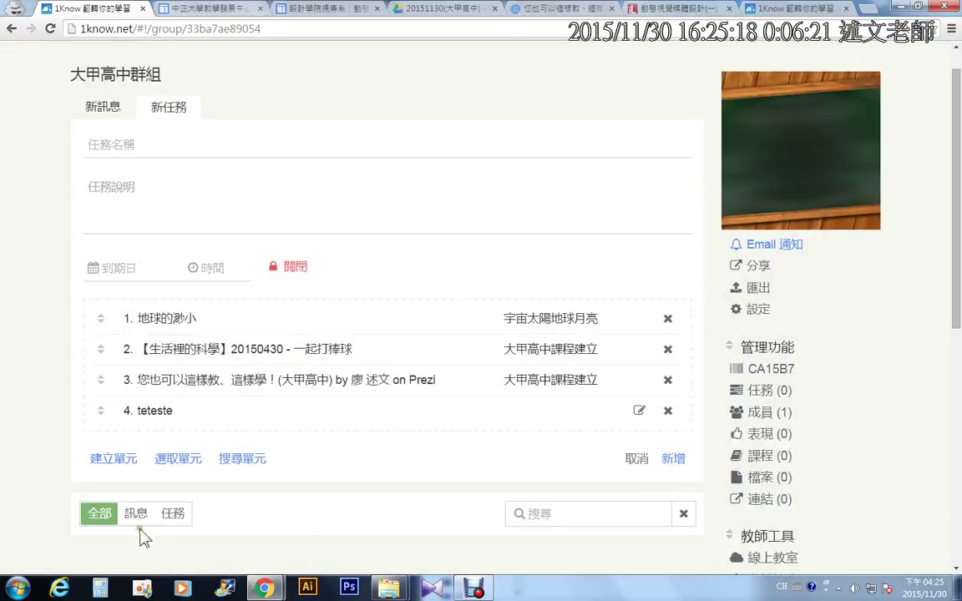
Review the unit types offered for a new unit in the task, and close the form without creating one.
{"action": "left_click", "coordinate": [114, 458]}
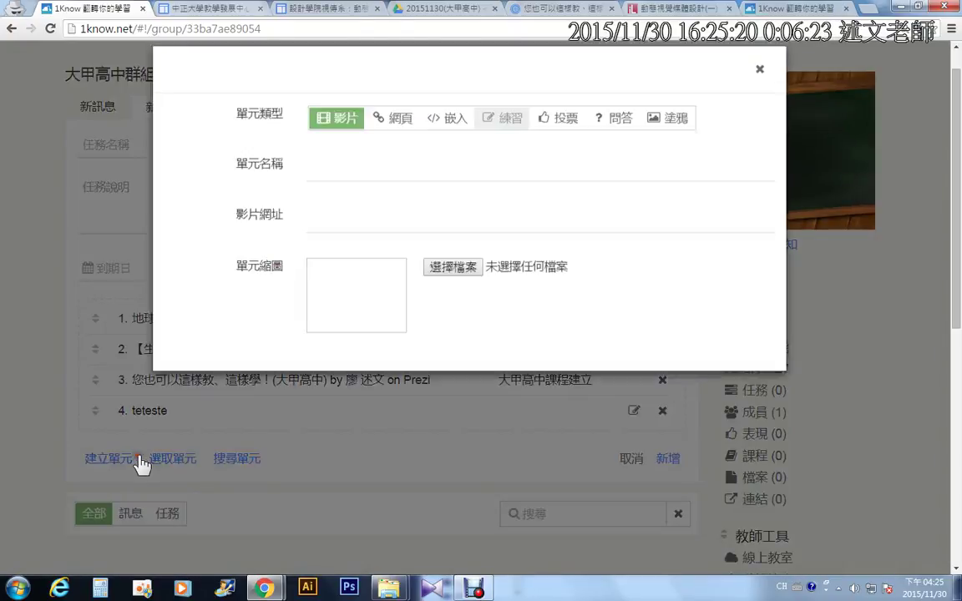
{"action": "mouse_move", "coordinate": [217, 118]}
{"action": "left_mouse_down"}
{"action": "mouse_move", "coordinate": [692, 176]}
{"action": "mouse_move", "coordinate": [734, 168]}
{"action": "left_mouse_up"}
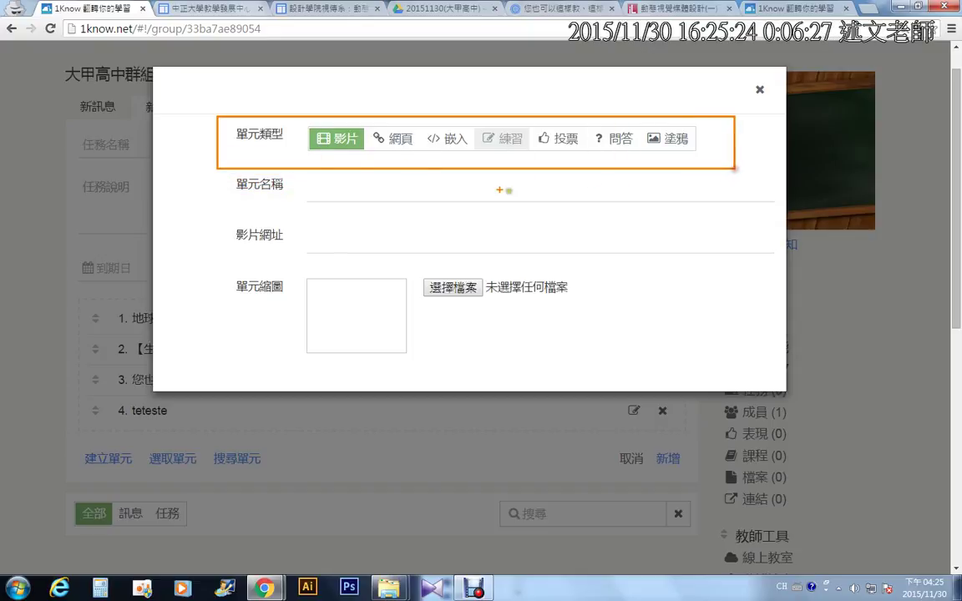
{"action": "left_click_drag", "start_coordinate": [211, 122], "coordinate": [164, 167]}
{"action": "left_click_drag", "start_coordinate": [169, 128], "coordinate": [213, 200]}
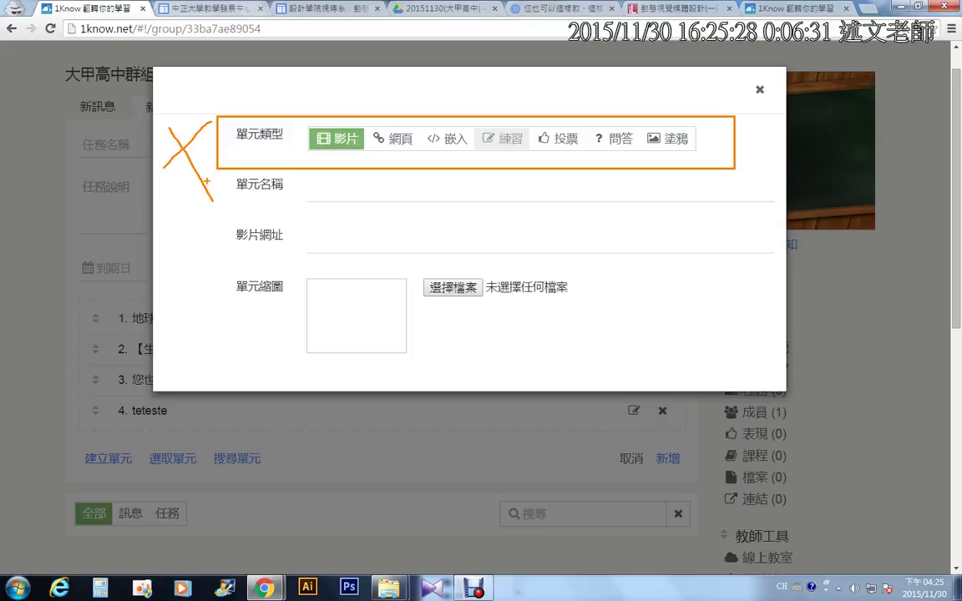
{"action": "key", "text": "Escape"}
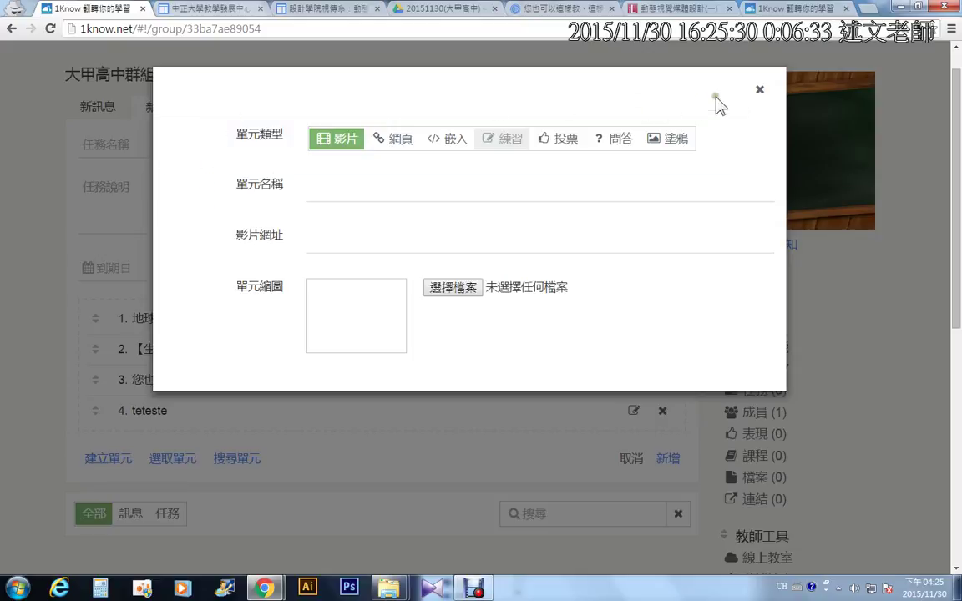
{"action": "left_click", "coordinate": [758, 90]}
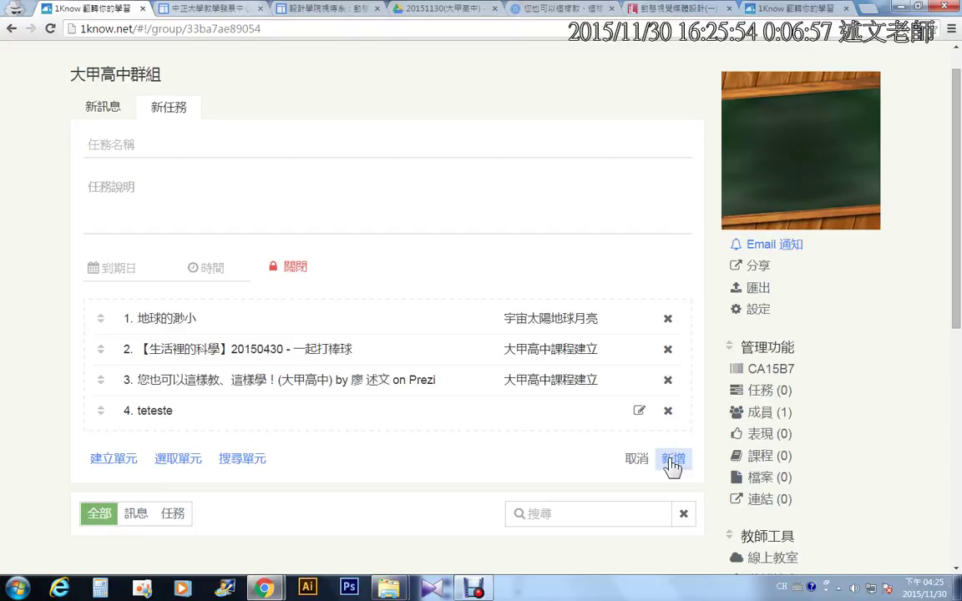
Name the new task 第一個任務.
{"action": "left_click", "coordinate": [162, 153]}
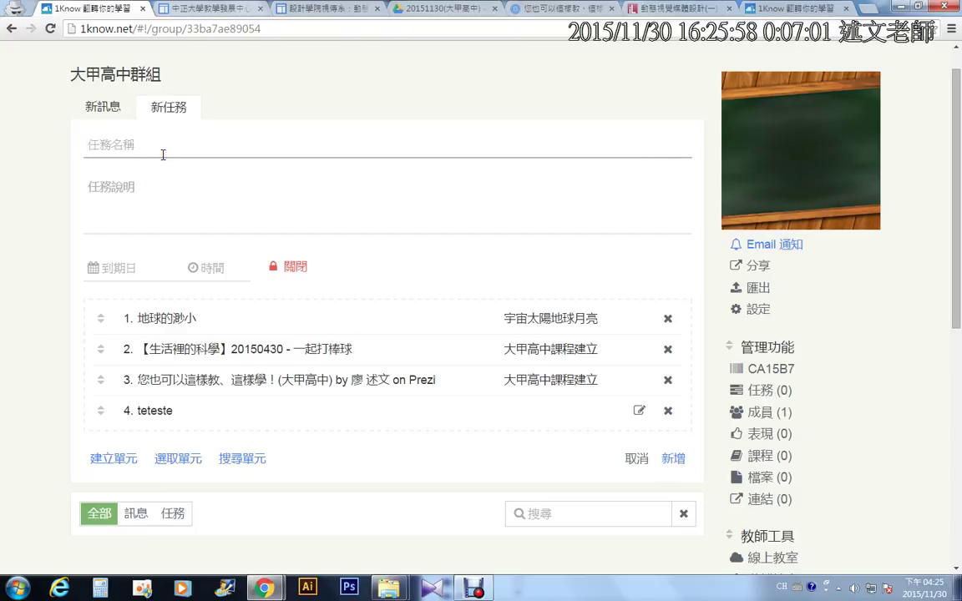
{"action": "type", "text": "a"}
{"action": "key", "text": "BackSpace"}
{"action": "key", "text": "ctrl+shift"}
{"action": "type", "text": "第一個"}
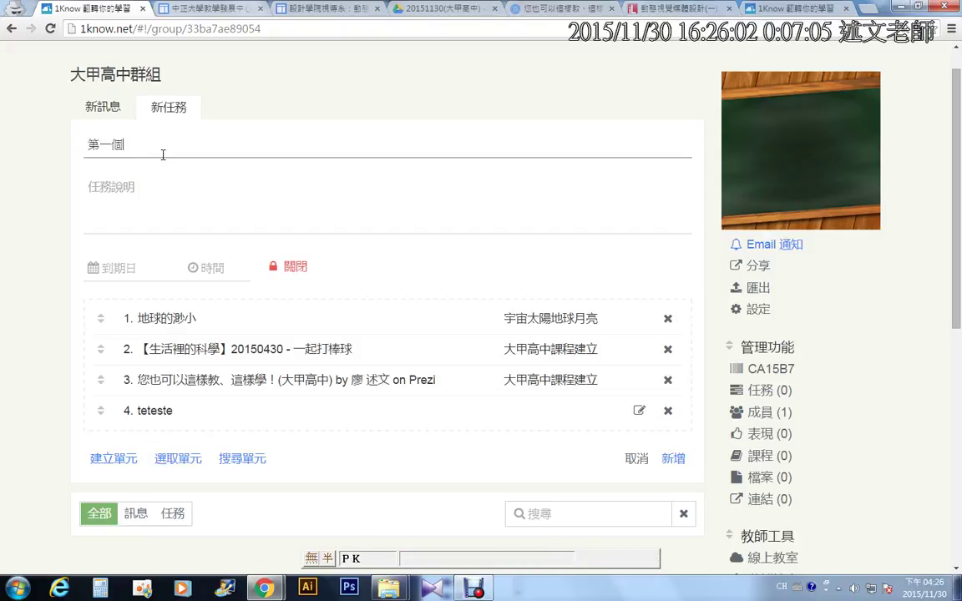
{"action": "type", "text": "憑"}
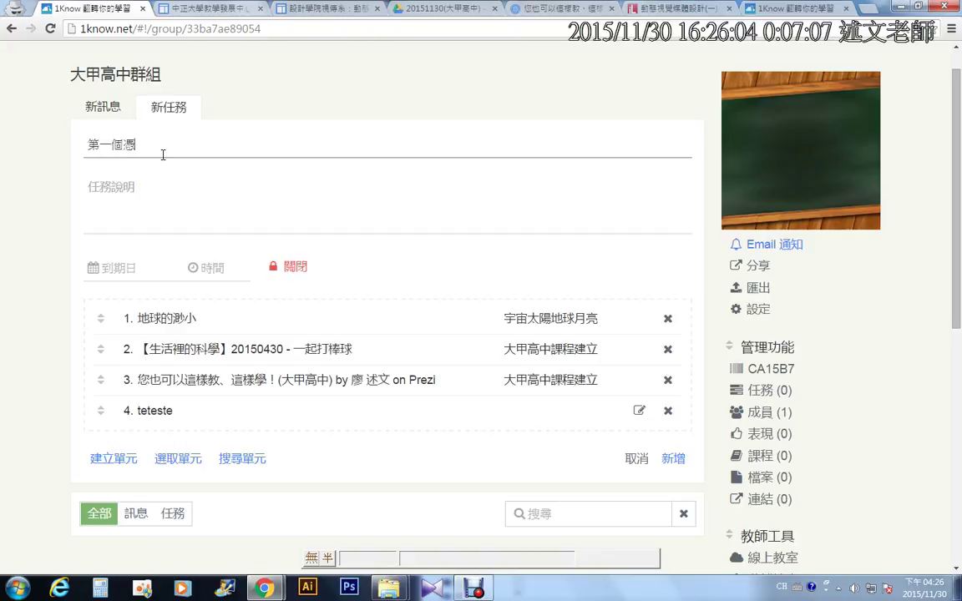
{"action": "left_click_drag", "start_coordinate": [123, 145], "coordinate": [144, 147]}
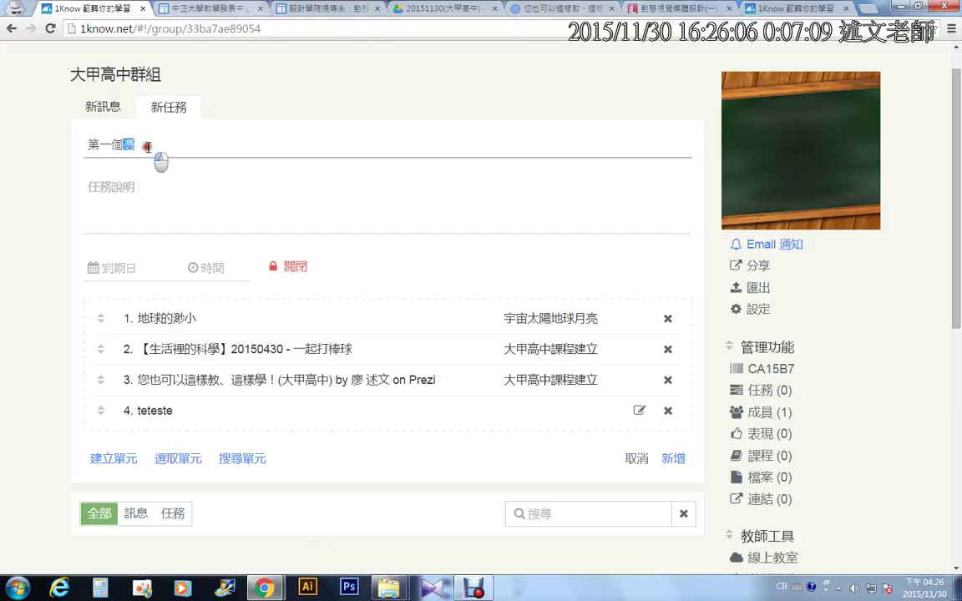
{"action": "type", "text": "任"}
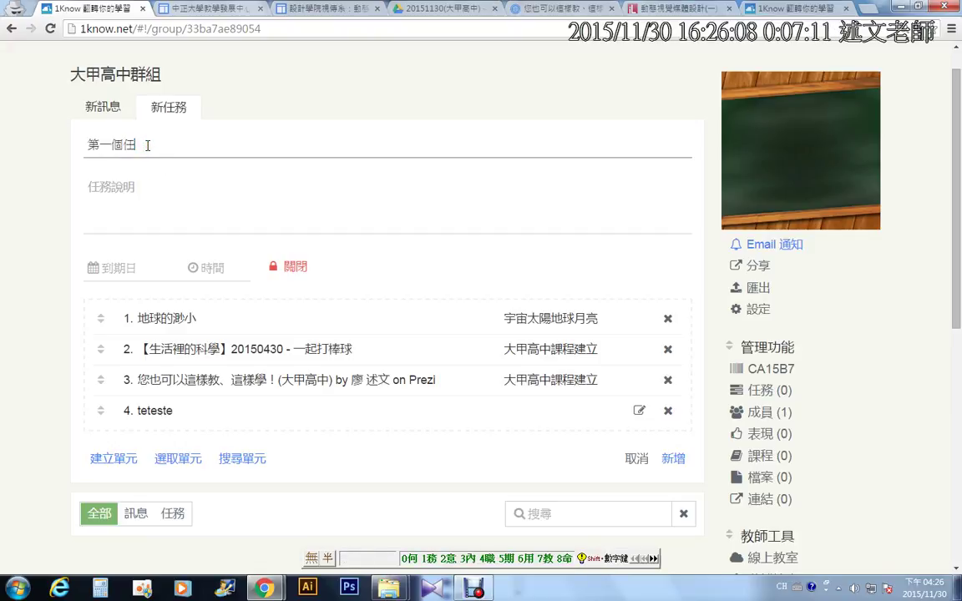
{"action": "type", "text": "務"}
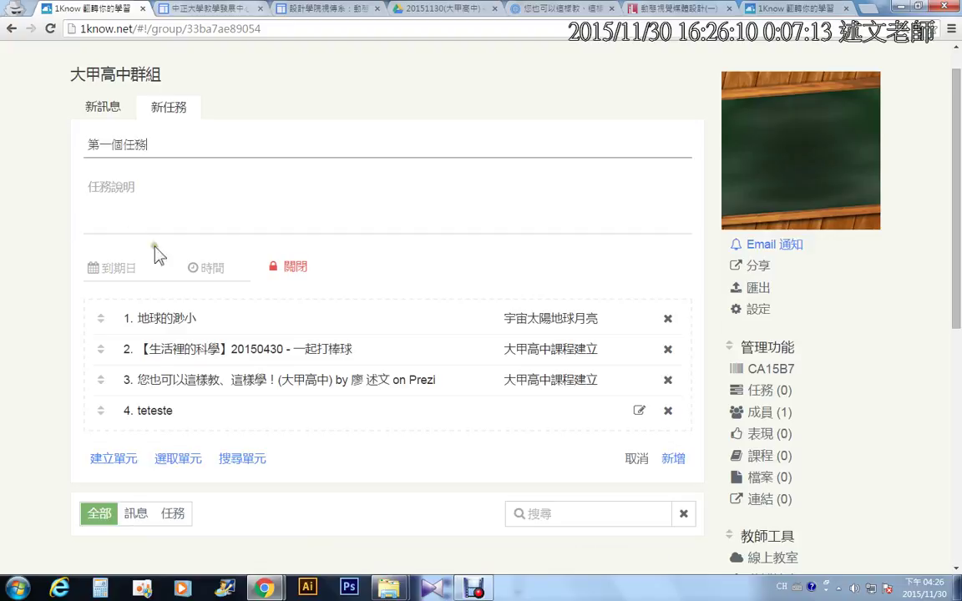
Set the task's status to 開放, leave the due date and description empty, and add the task to the group.
{"action": "left_click", "coordinate": [278, 269]}
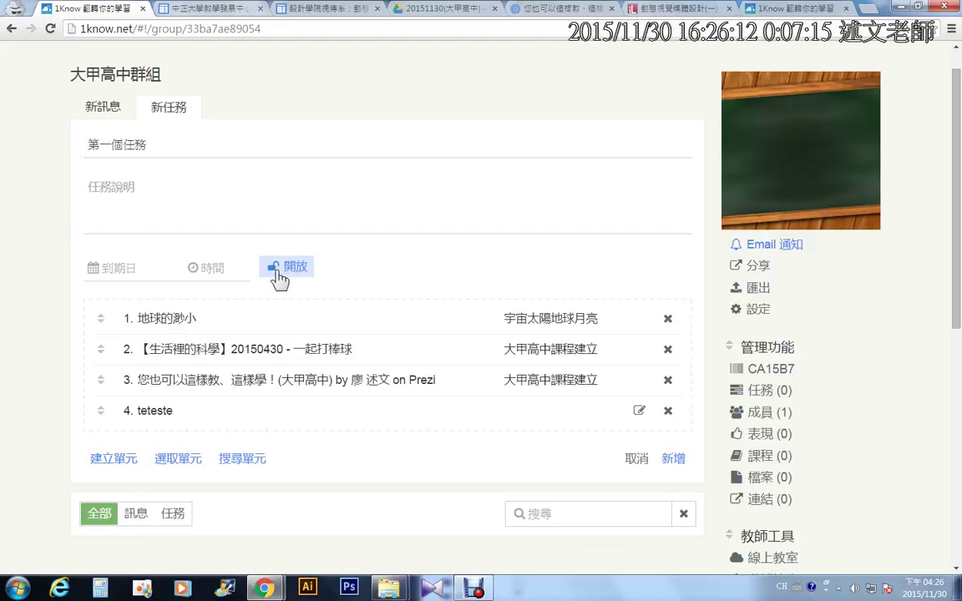
{"action": "left_click", "coordinate": [105, 268]}
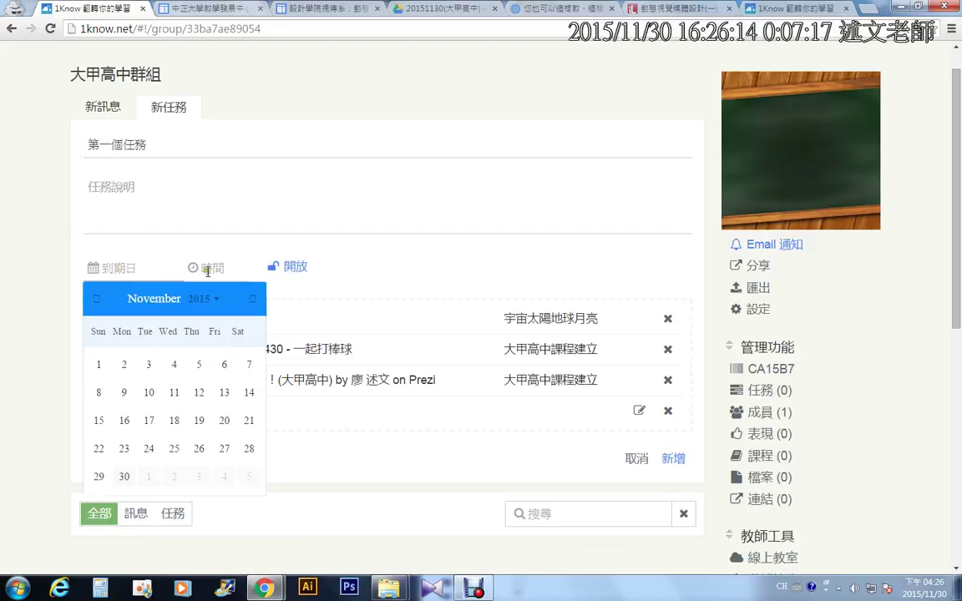
{"action": "left_click", "coordinate": [235, 219]}
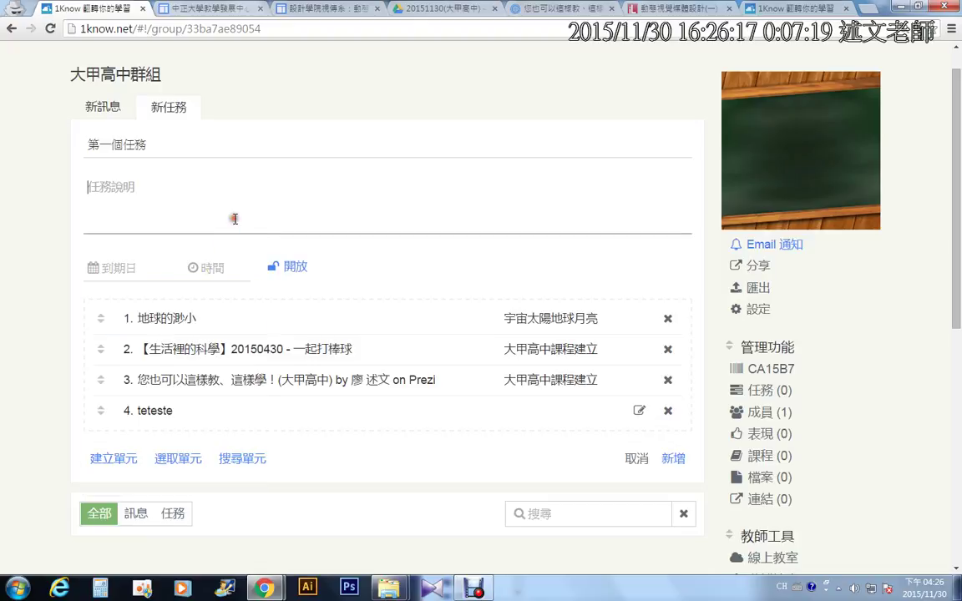
{"action": "left_click", "coordinate": [673, 460]}
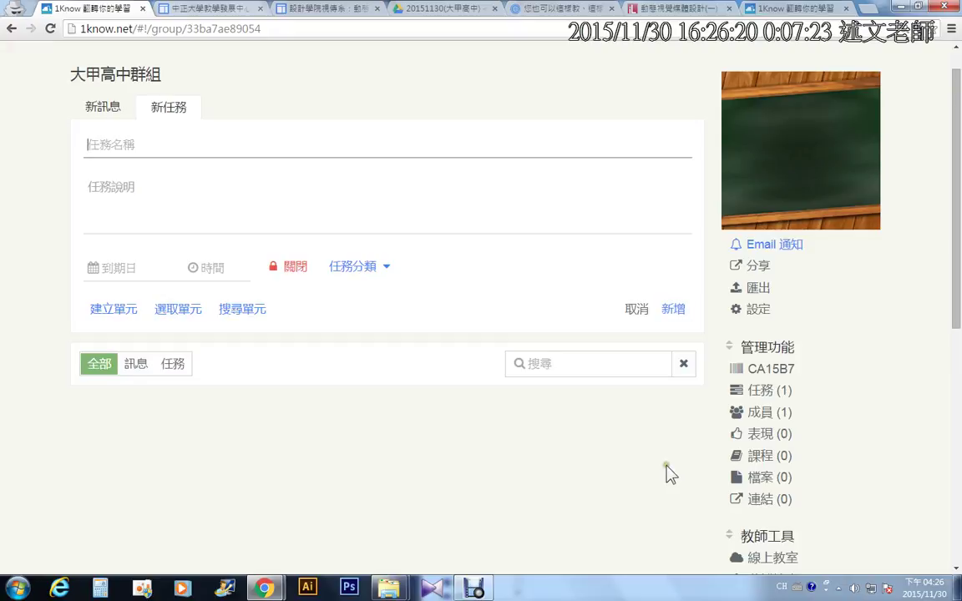
Show only the group's tasks and expand the unit list of 第一個任務.
{"action": "left_click", "coordinate": [177, 365]}
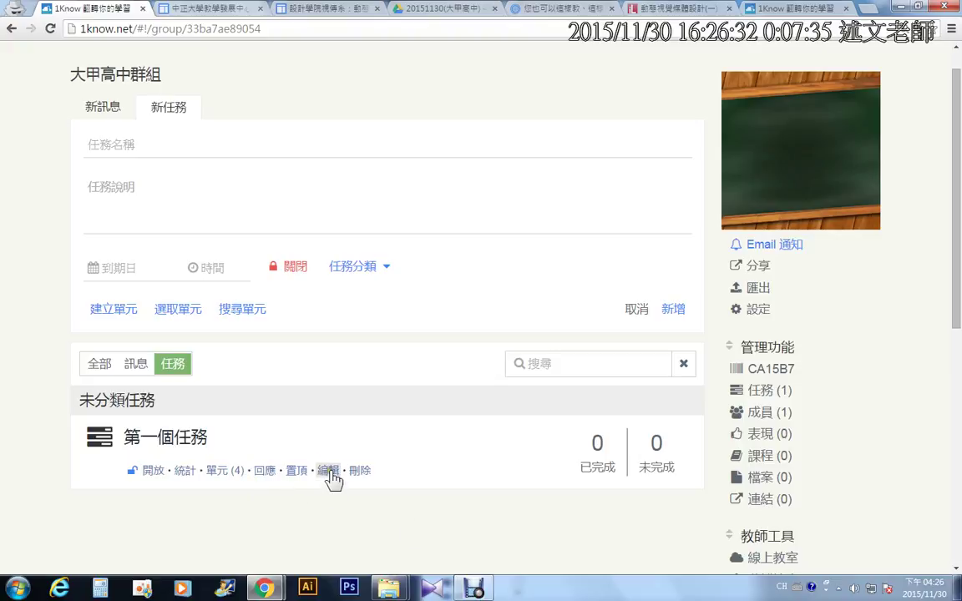
{"action": "left_click", "coordinate": [219, 471]}
{"action": "scroll", "coordinate": [221, 480], "scroll_direction": "down", "scroll_amount": 3}
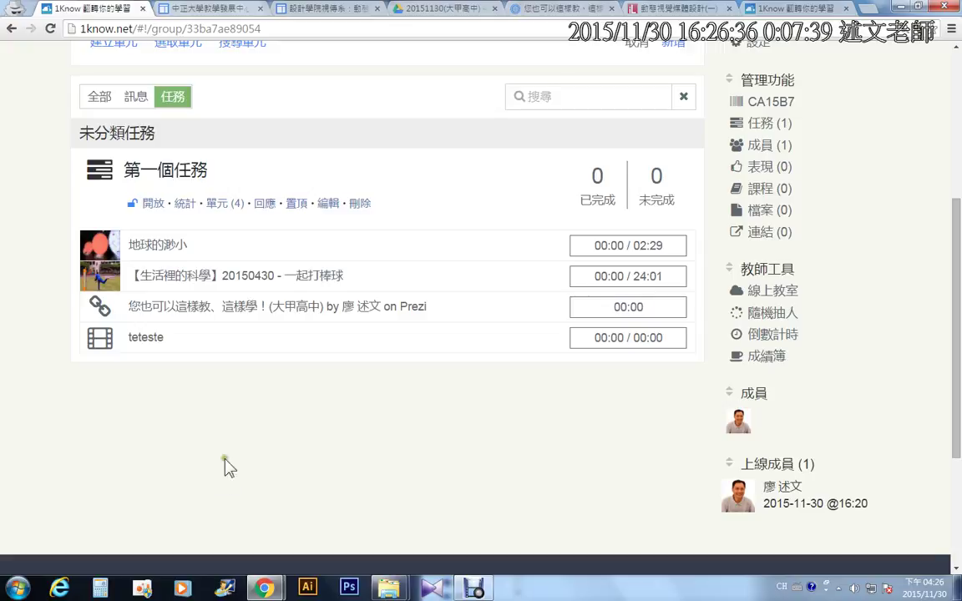
Remove the teteste unit from the task 第一個任務 and save the task.
{"action": "left_click", "coordinate": [334, 203]}
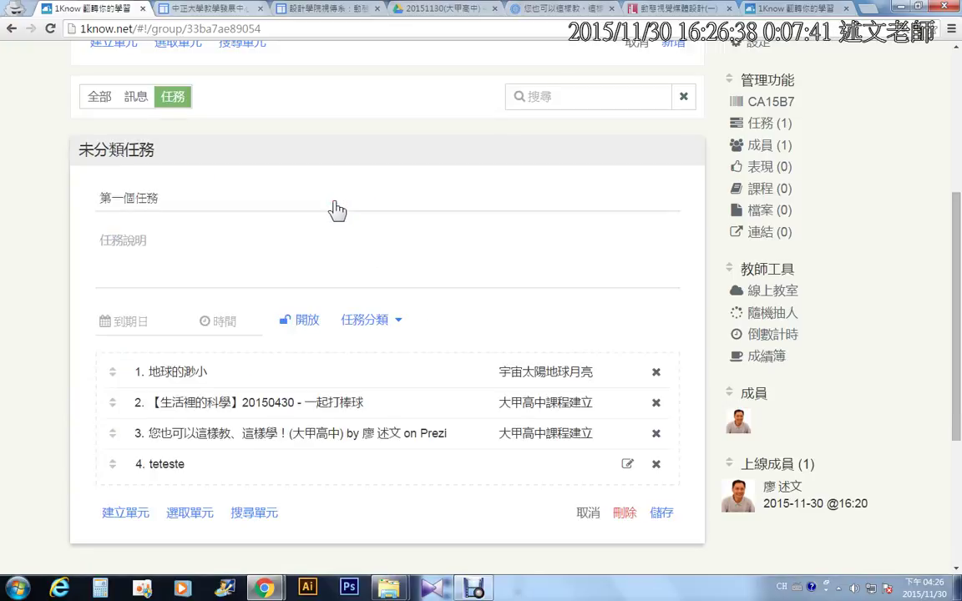
{"action": "left_click", "coordinate": [656, 465]}
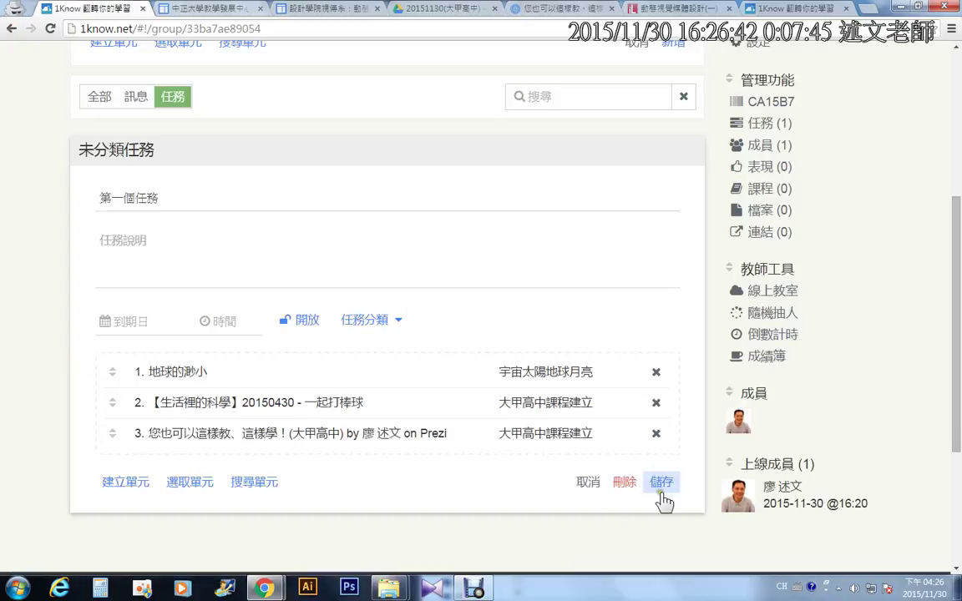
{"action": "left_click", "coordinate": [661, 482]}
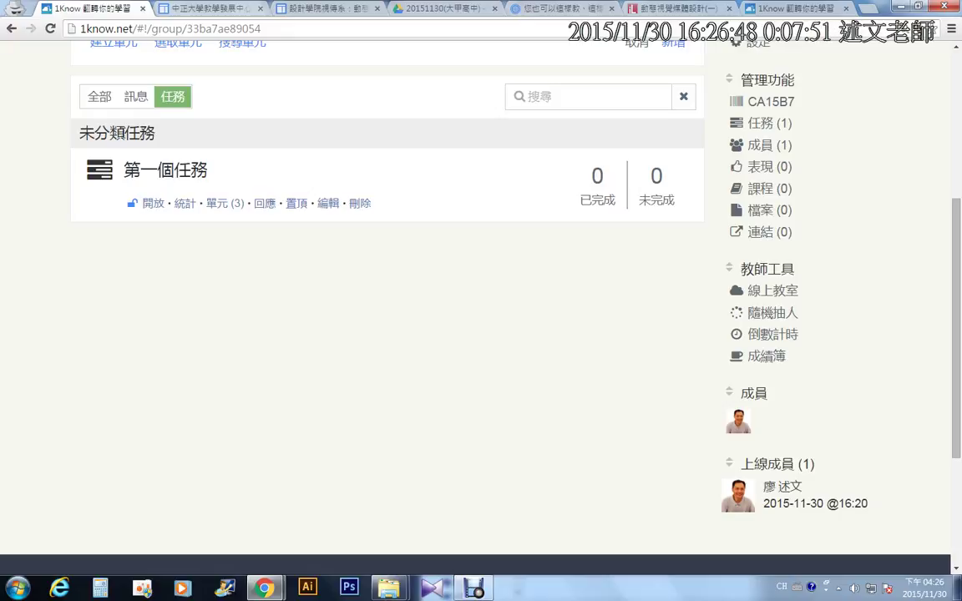
Draw one random group member with the 隨機抽人 teacher tool, and close the tool.
{"action": "left_click", "coordinate": [773, 324]}
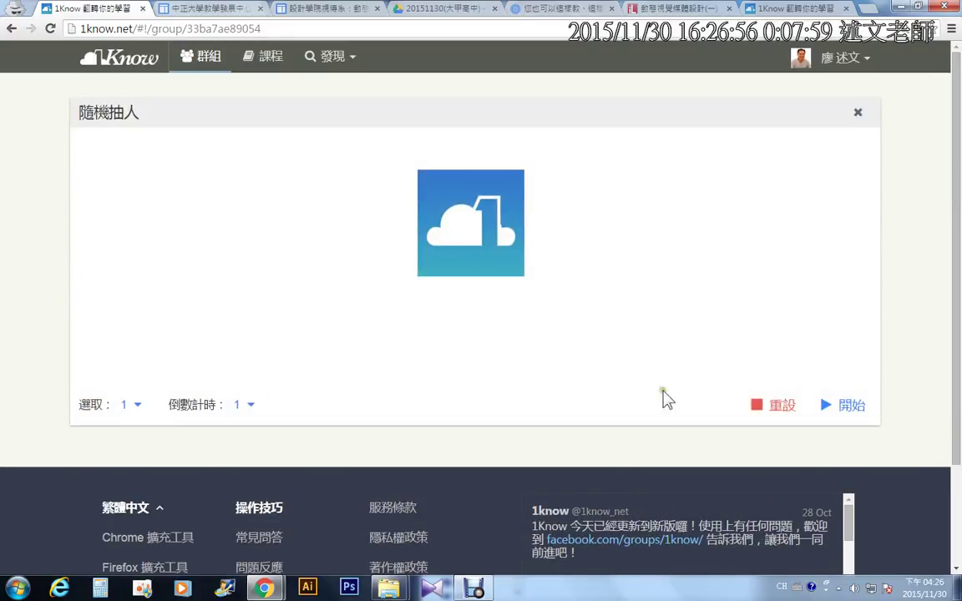
{"action": "left_click", "coordinate": [852, 406]}
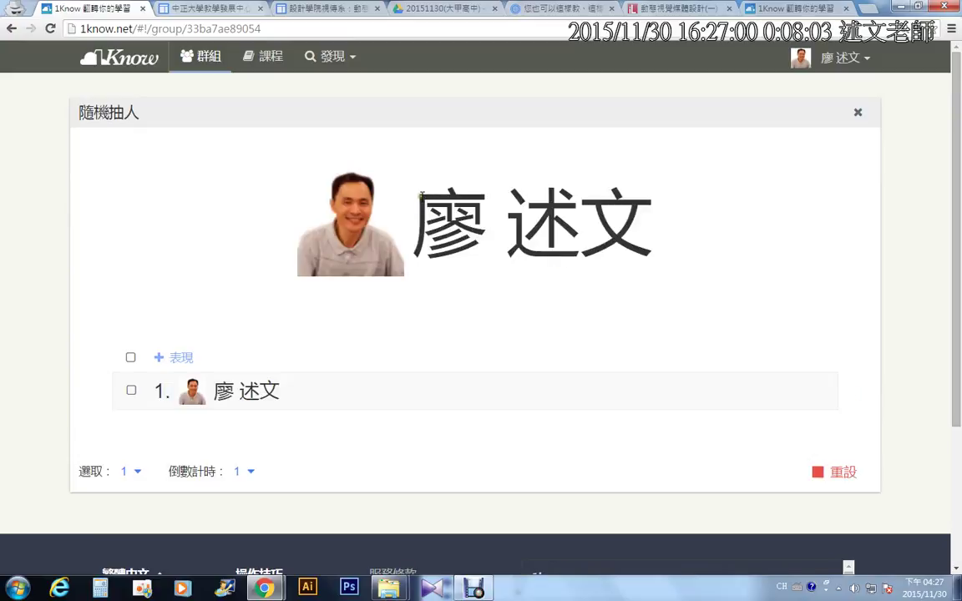
{"action": "left_click", "coordinate": [865, 112]}
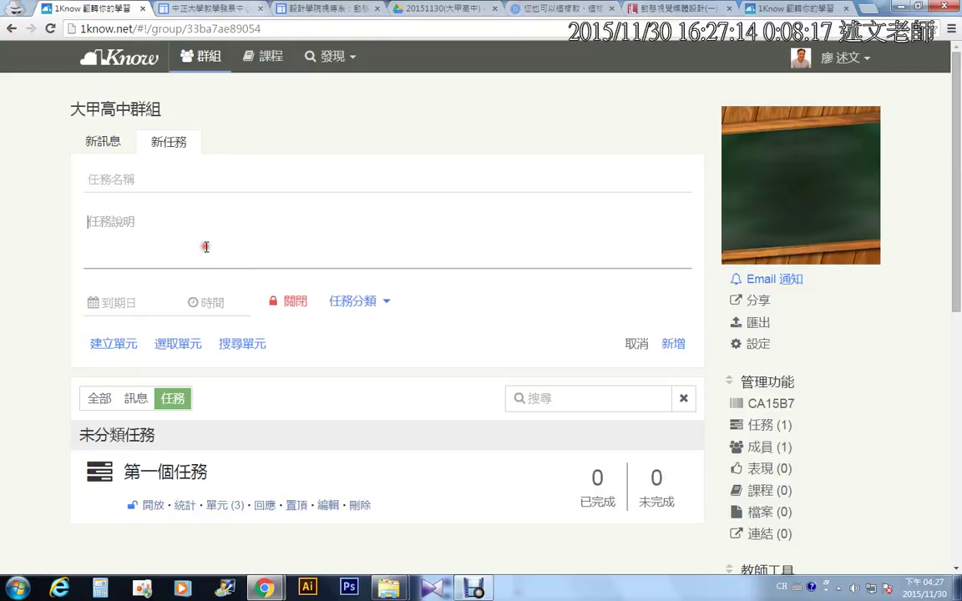
Reopen 大甲高中群組 from the group list and download an export of the group with all content categories included.
{"action": "left_click", "coordinate": [207, 58]}
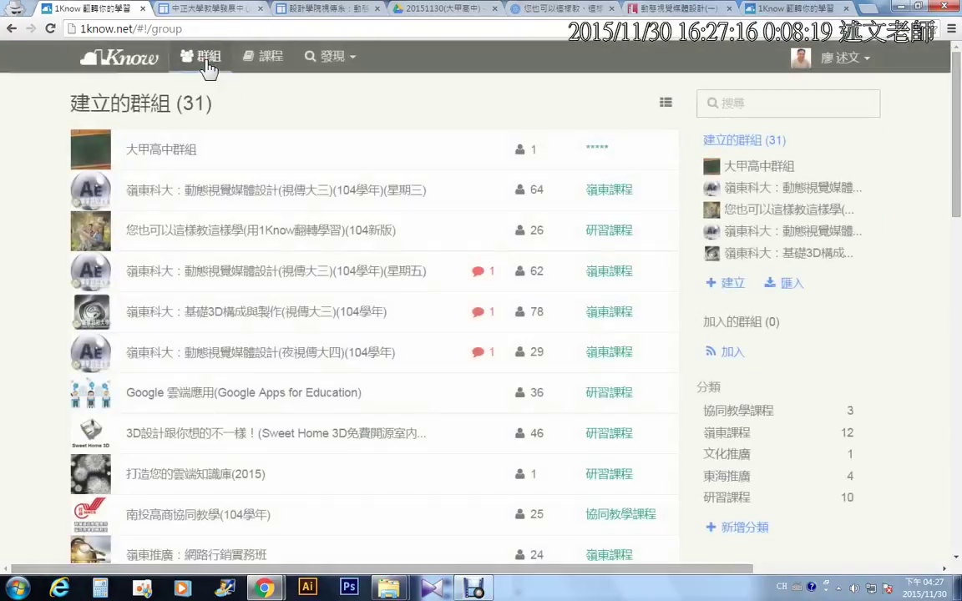
{"action": "left_click", "coordinate": [150, 157]}
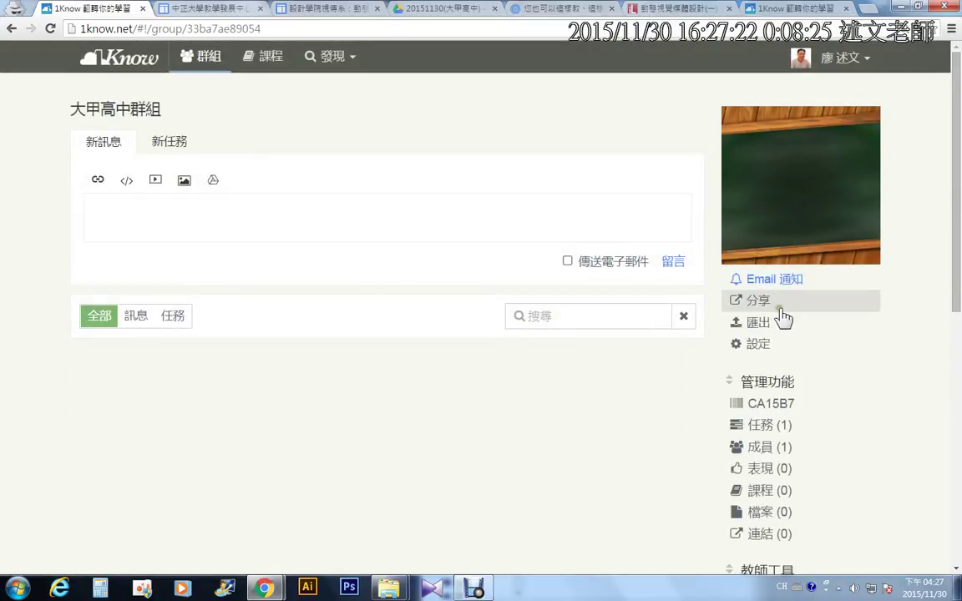
{"action": "left_click_drag", "start_coordinate": [724, 310], "coordinate": [802, 342]}
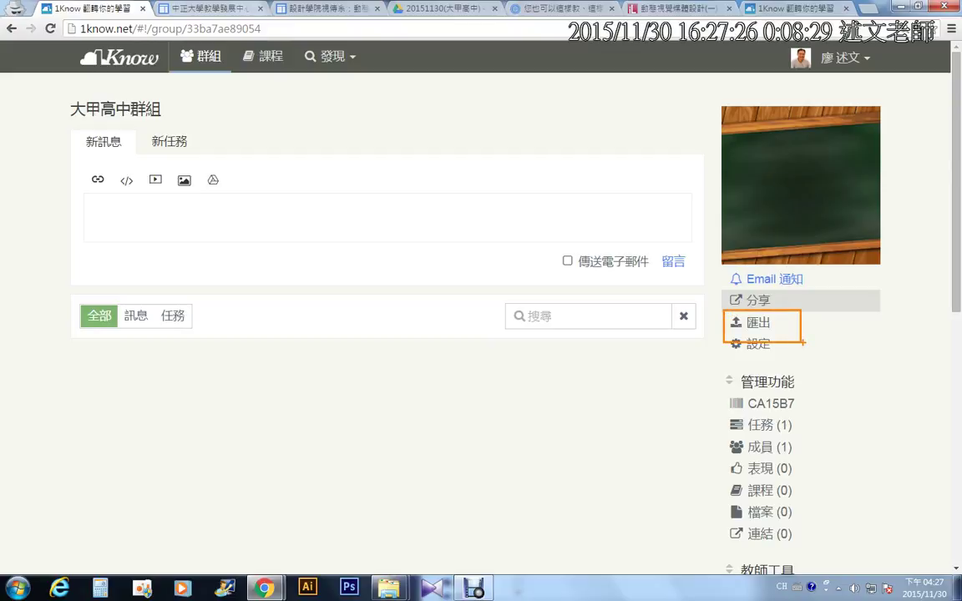
{"action": "left_click", "coordinate": [754, 323]}
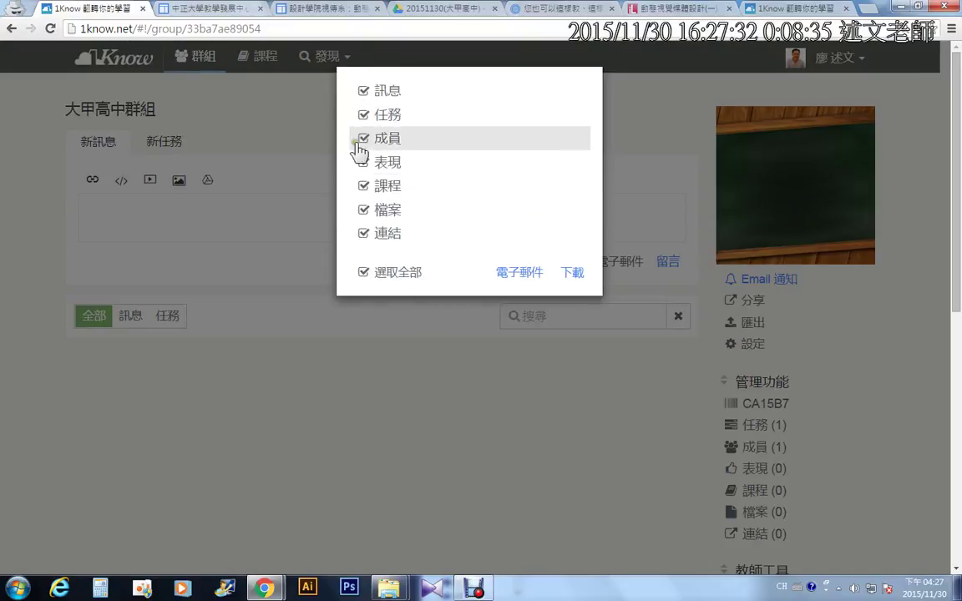
{"action": "left_click", "coordinate": [575, 279]}
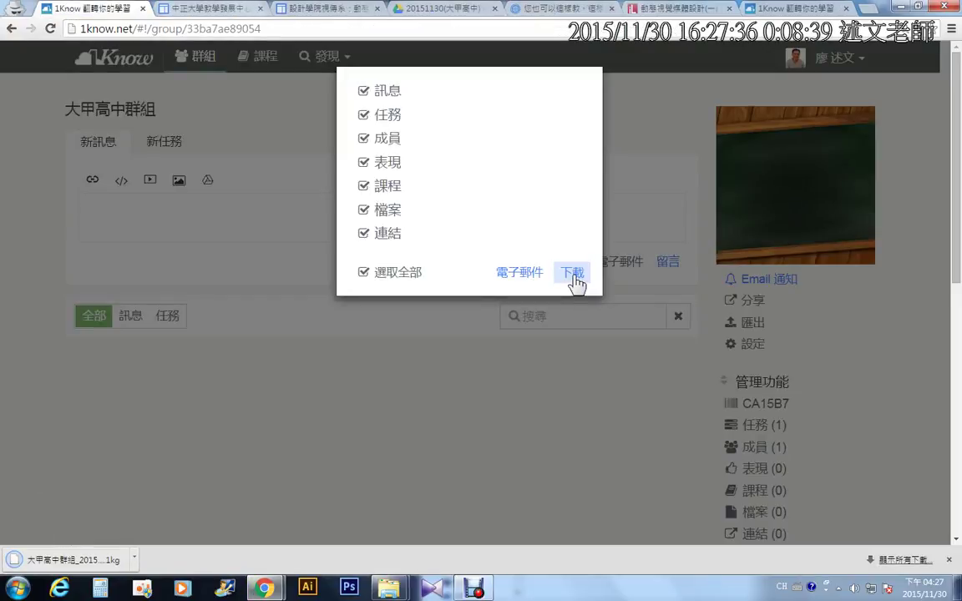
{"action": "left_click", "coordinate": [443, 370]}
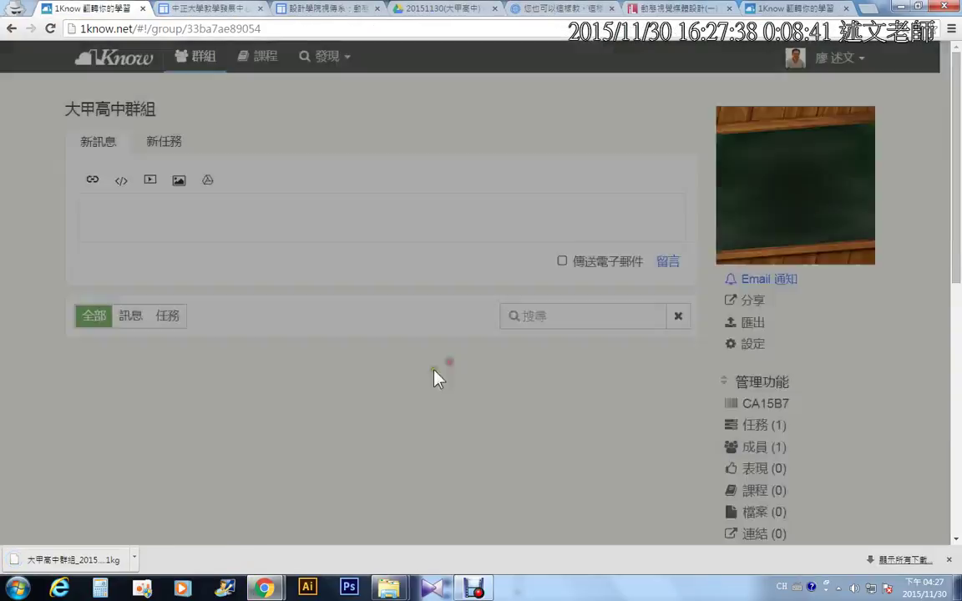
Create a new group named 第二班.
{"action": "left_click", "coordinate": [193, 59]}
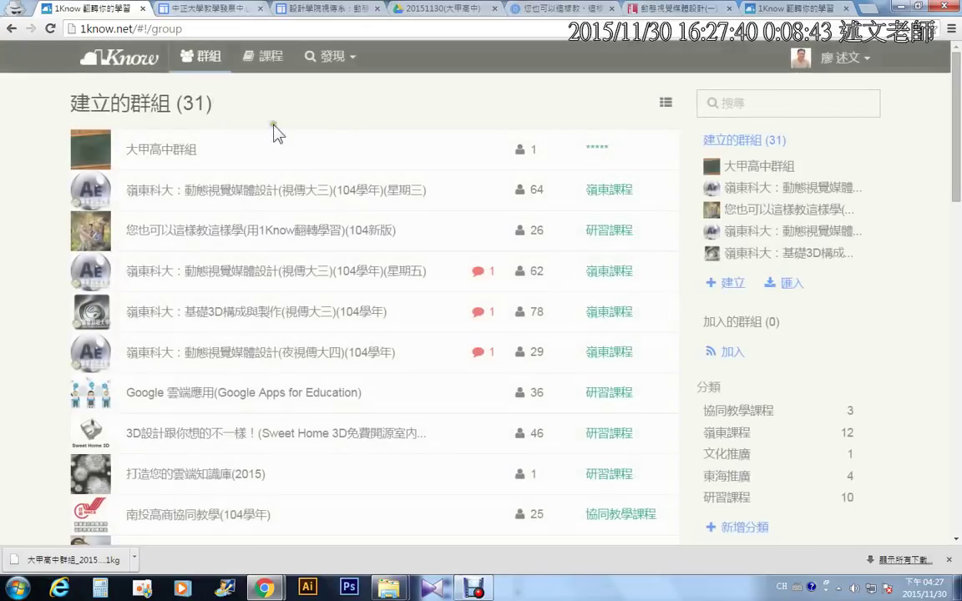
{"action": "left_click", "coordinate": [725, 283]}
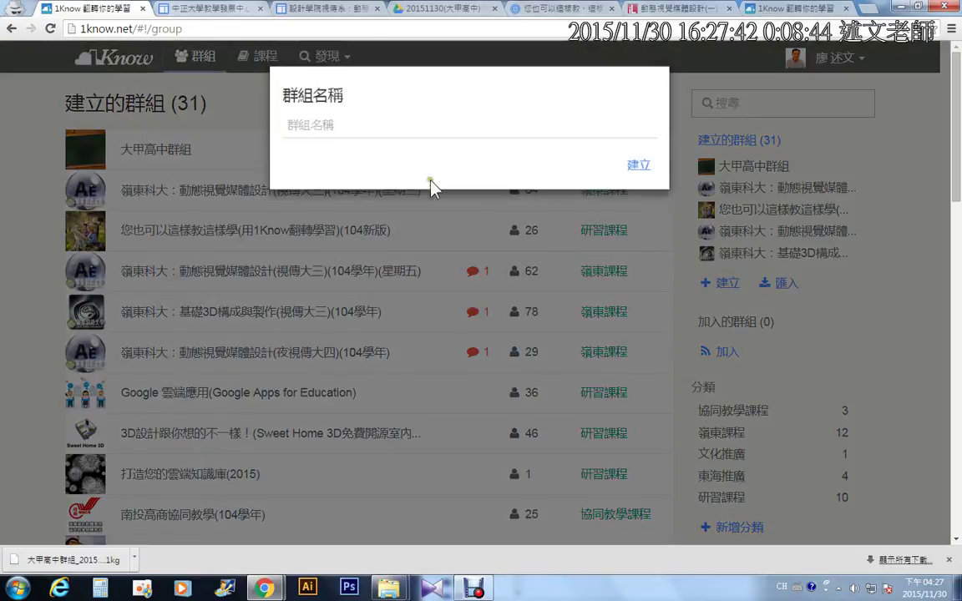
{"action": "left_click", "coordinate": [338, 127]}
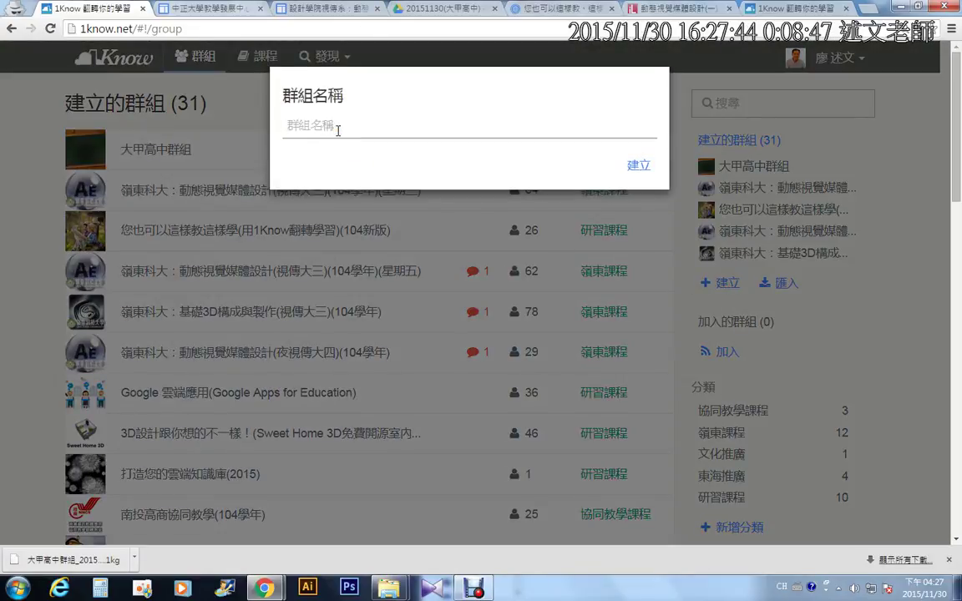
{"action": "key", "text": "ctrl+space"}
{"action": "type", "text": "r"}
{"action": "type", "text": "班"}
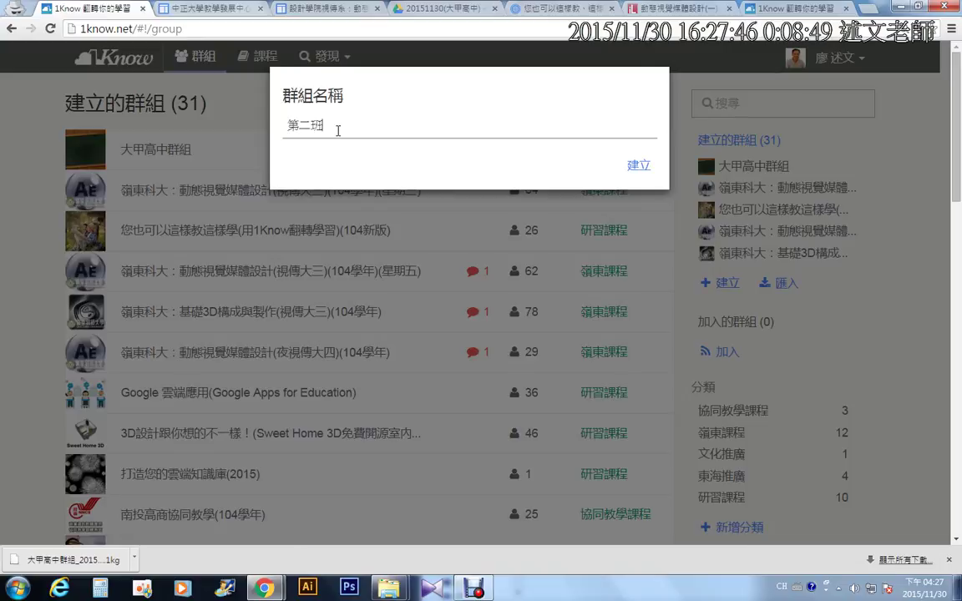
{"action": "left_click", "coordinate": [636, 166]}
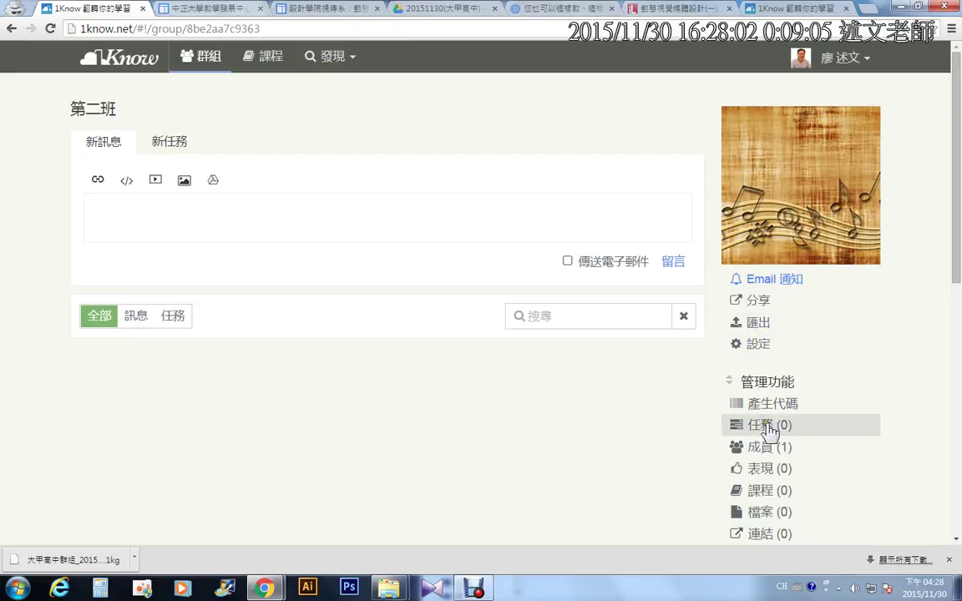
Look through the settings and the task list of the group 第二班, closing each without changes.
{"action": "left_click", "coordinate": [762, 348]}
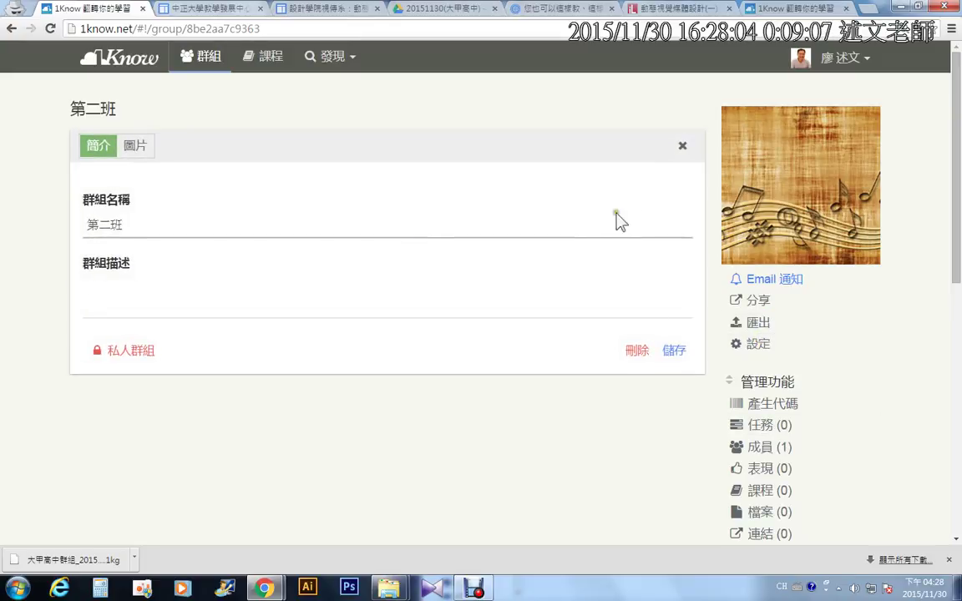
{"action": "left_click", "coordinate": [668, 151]}
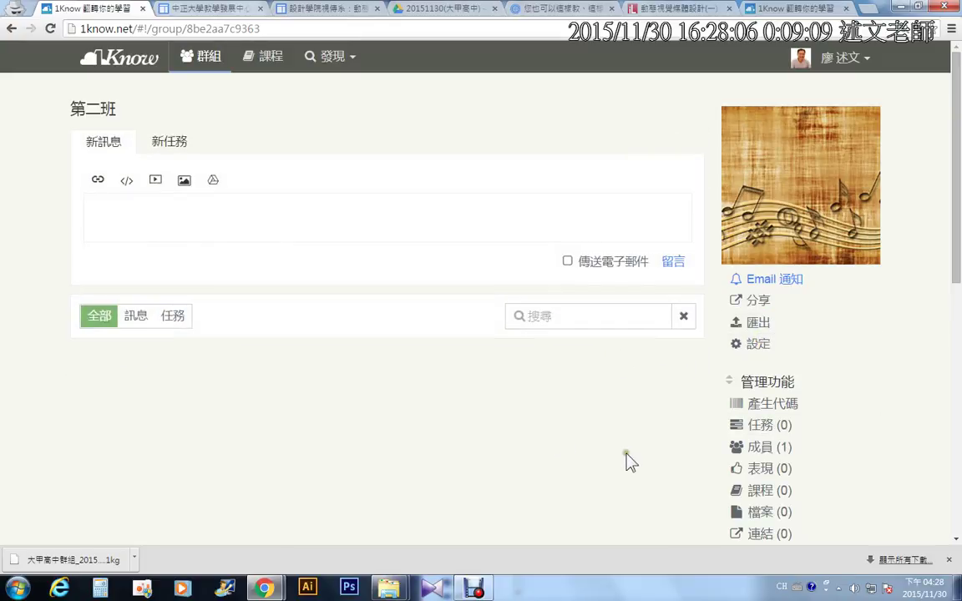
{"action": "scroll", "coordinate": [624, 462], "scroll_direction": "down", "scroll_amount": 3}
{"action": "scroll", "coordinate": [634, 455], "scroll_direction": "up", "scroll_amount": 2}
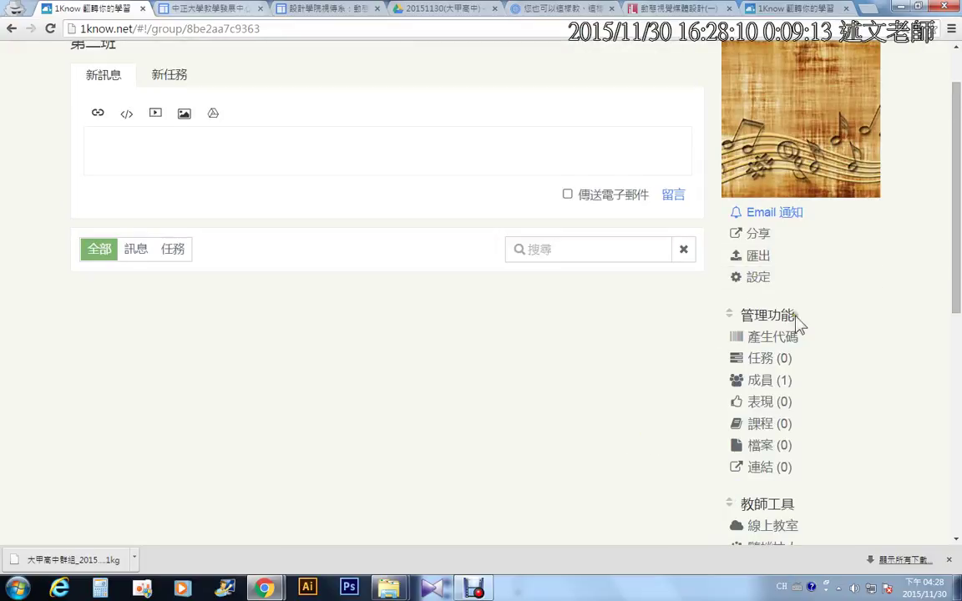
{"action": "left_click", "coordinate": [769, 358]}
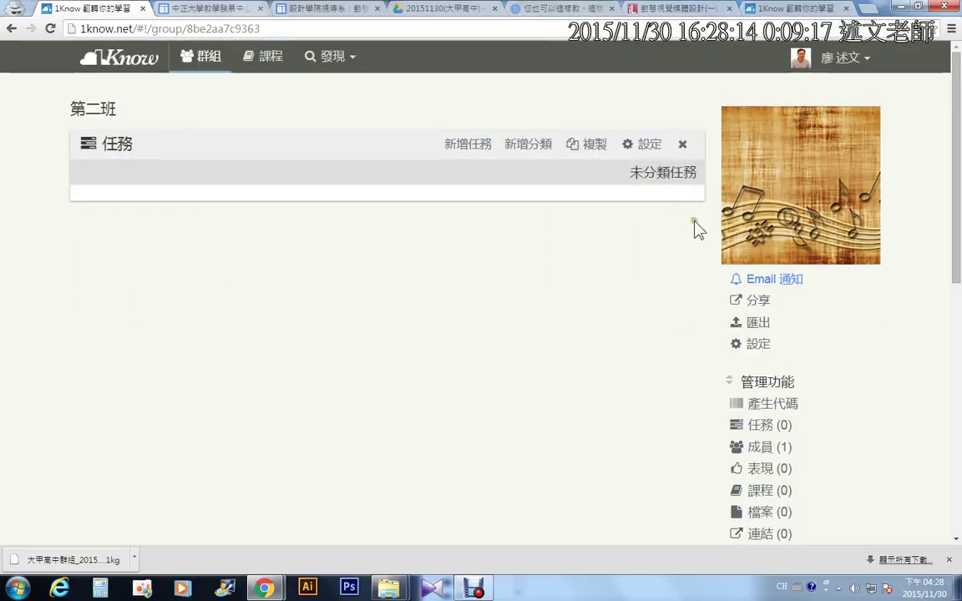
{"action": "left_click", "coordinate": [683, 147]}
{"action": "scroll", "coordinate": [898, 422], "scroll_direction": "down", "scroll_amount": 2}
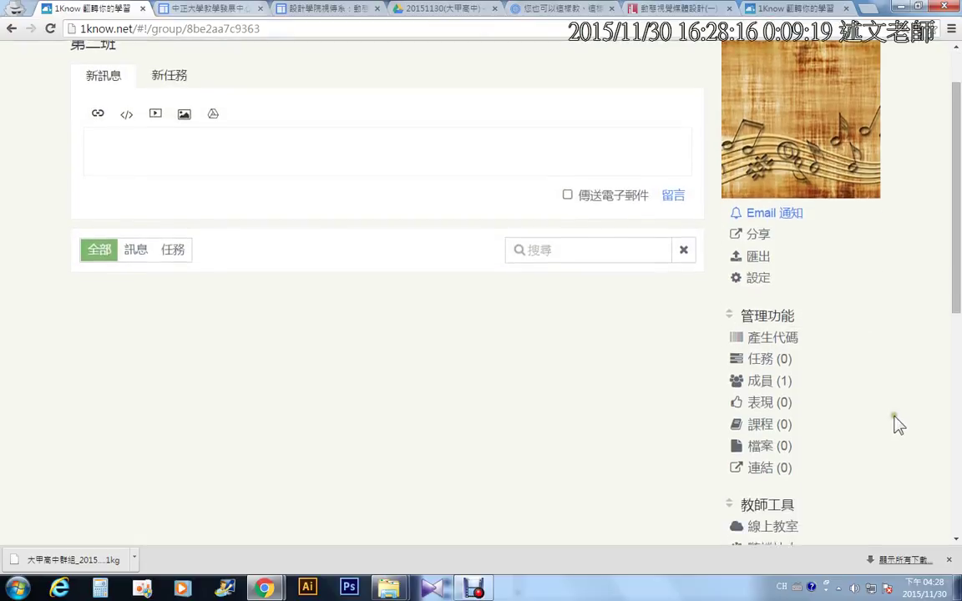
{"action": "scroll", "coordinate": [734, 95], "scroll_direction": "up", "scroll_amount": 2}
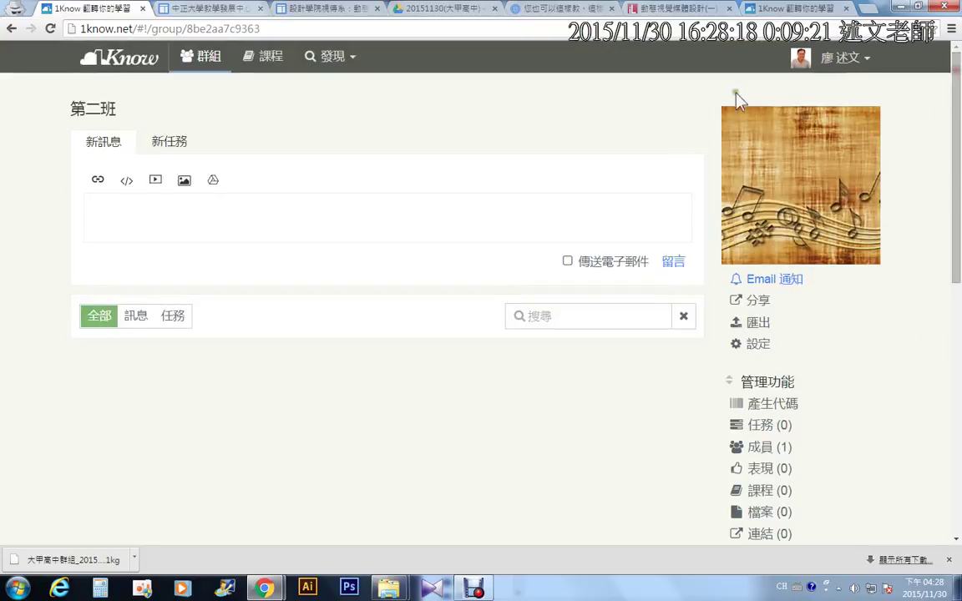
{"action": "left_click", "coordinate": [197, 55]}
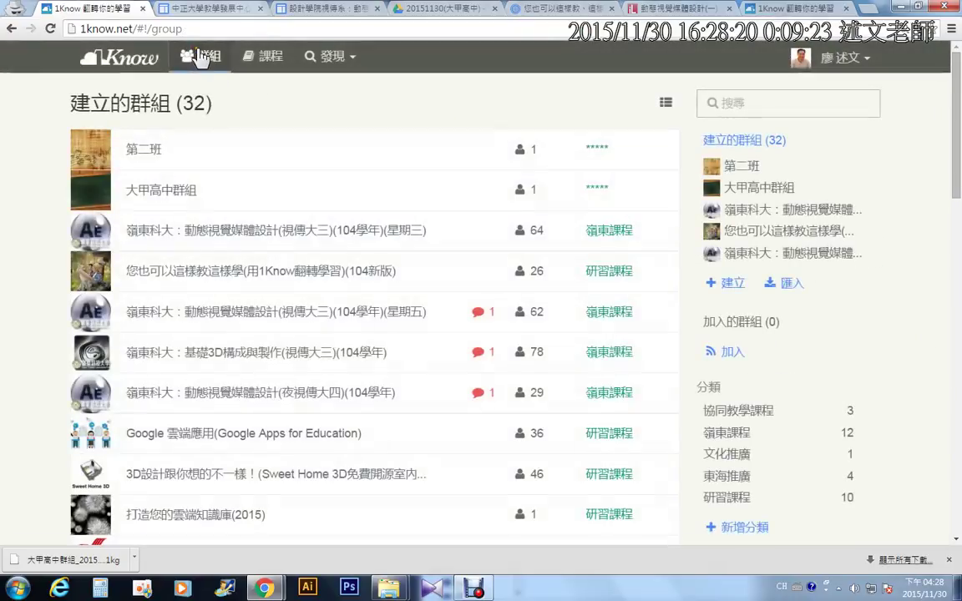
{"action": "mouse_move", "coordinate": [205, 84]}
{"action": "left_mouse_down"}
{"action": "mouse_move", "coordinate": [209, 12]}
{"action": "mouse_move", "coordinate": [238, 94]}
{"action": "left_mouse_up"}
{"action": "mouse_move", "coordinate": [810, 316]}
{"action": "left_mouse_down"}
{"action": "mouse_move", "coordinate": [757, 297]}
{"action": "mouse_move", "coordinate": [848, 326]}
{"action": "left_mouse_up"}
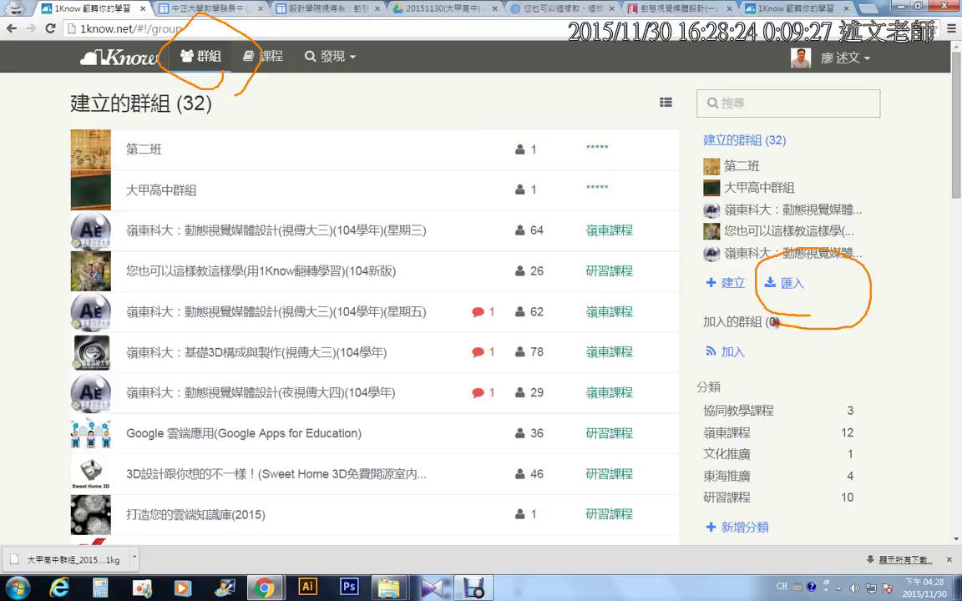
{"action": "key", "text": "Escape"}
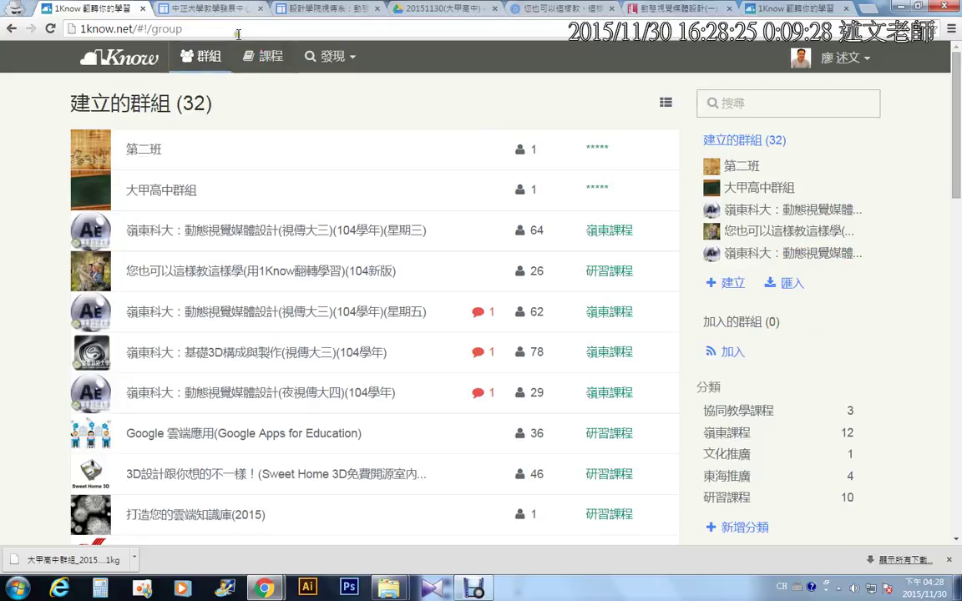
{"action": "left_click", "coordinate": [759, 289]}
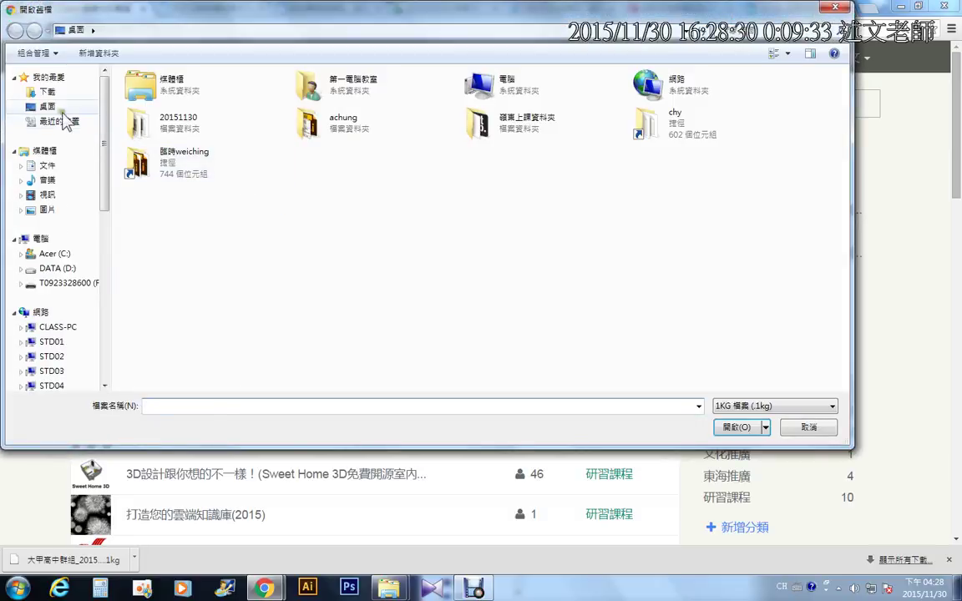
{"action": "left_click", "coordinate": [50, 94]}
{"action": "left_click", "coordinate": [151, 123]}
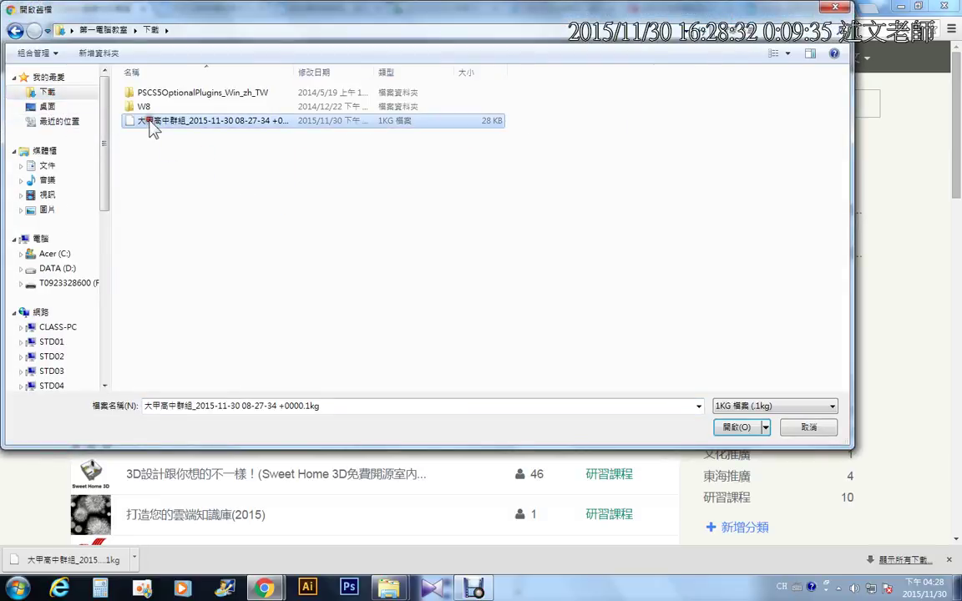
{"action": "left_click", "coordinate": [735, 427]}
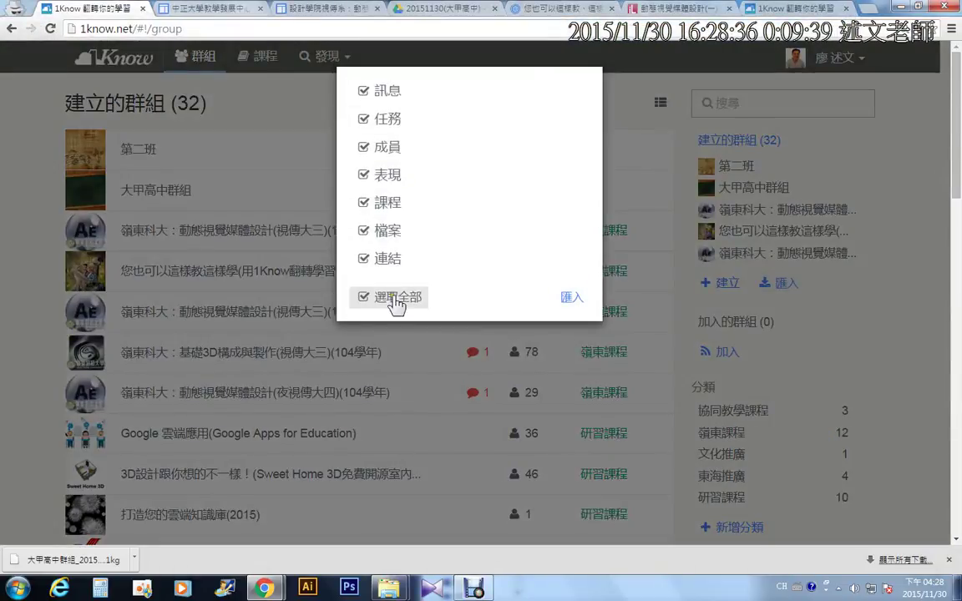
{"action": "left_click", "coordinate": [571, 298]}
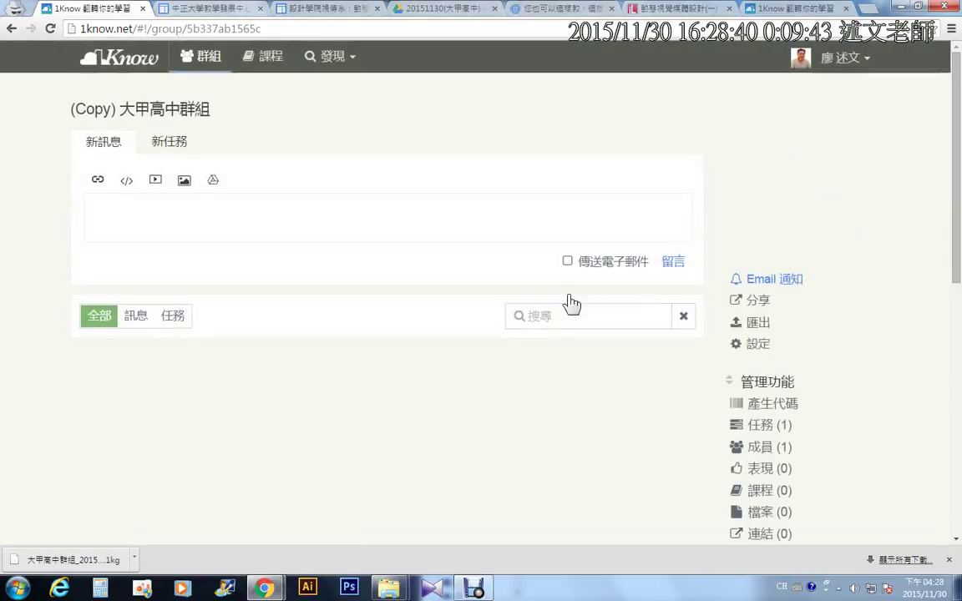
Return to the group list and compare the imported copy with the original 大甲高中群組 and 第二班 entries.
{"action": "left_click", "coordinate": [194, 65]}
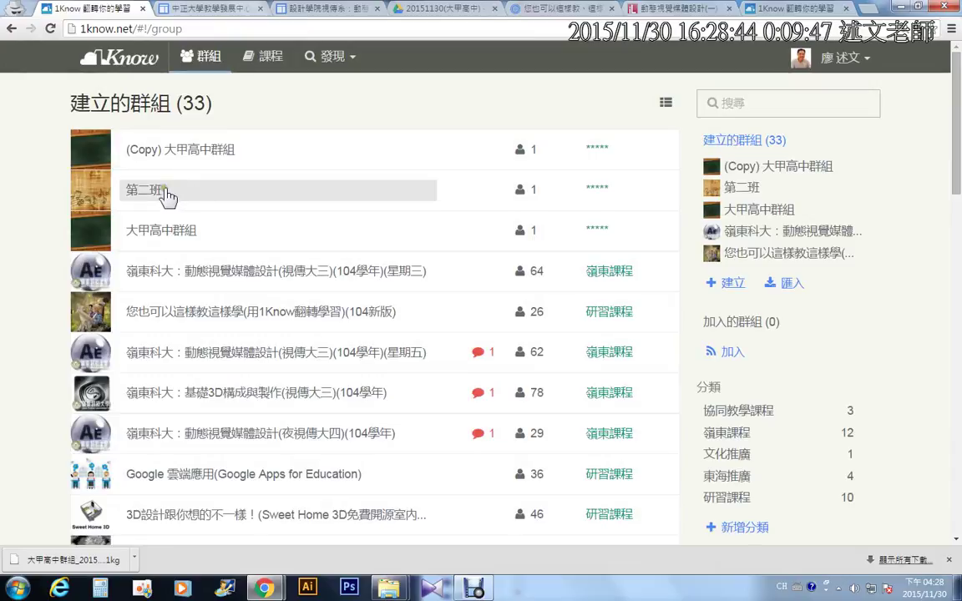
{"action": "left_click_drag", "start_coordinate": [99, 193], "coordinate": [582, 185]}
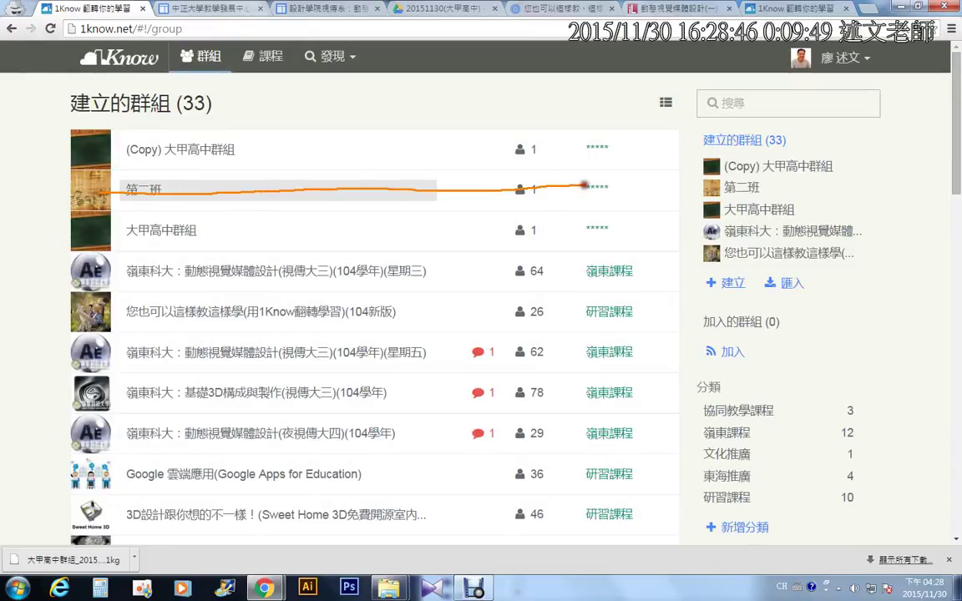
{"action": "mouse_move", "coordinate": [179, 206]}
{"action": "left_mouse_down"}
{"action": "mouse_move", "coordinate": [92, 223]}
{"action": "mouse_move", "coordinate": [133, 251]}
{"action": "mouse_move", "coordinate": [194, 242]}
{"action": "mouse_move", "coordinate": [197, 231]}
{"action": "left_mouse_up"}
{"action": "mouse_move", "coordinate": [202, 162]}
{"action": "left_mouse_down"}
{"action": "mouse_move", "coordinate": [177, 172]}
{"action": "mouse_move", "coordinate": [146, 111]}
{"action": "mouse_move", "coordinate": [266, 154]}
{"action": "mouse_move", "coordinate": [190, 170]}
{"action": "left_mouse_up"}
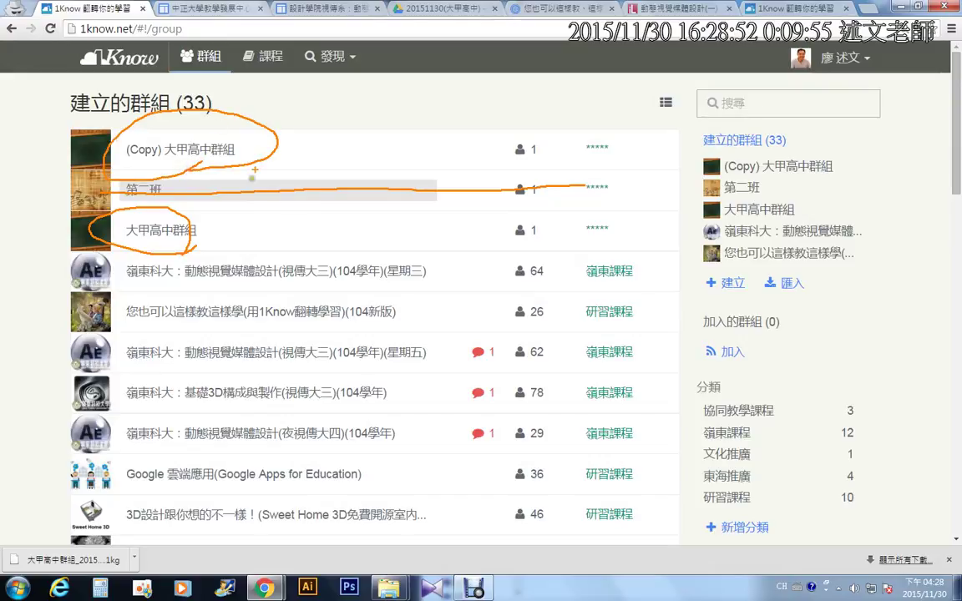
{"action": "mouse_move", "coordinate": [280, 133]}
{"action": "left_mouse_down"}
{"action": "mouse_move", "coordinate": [301, 147]}
{"action": "mouse_move", "coordinate": [318, 104]}
{"action": "left_mouse_up"}
{"action": "key", "text": "Escape"}
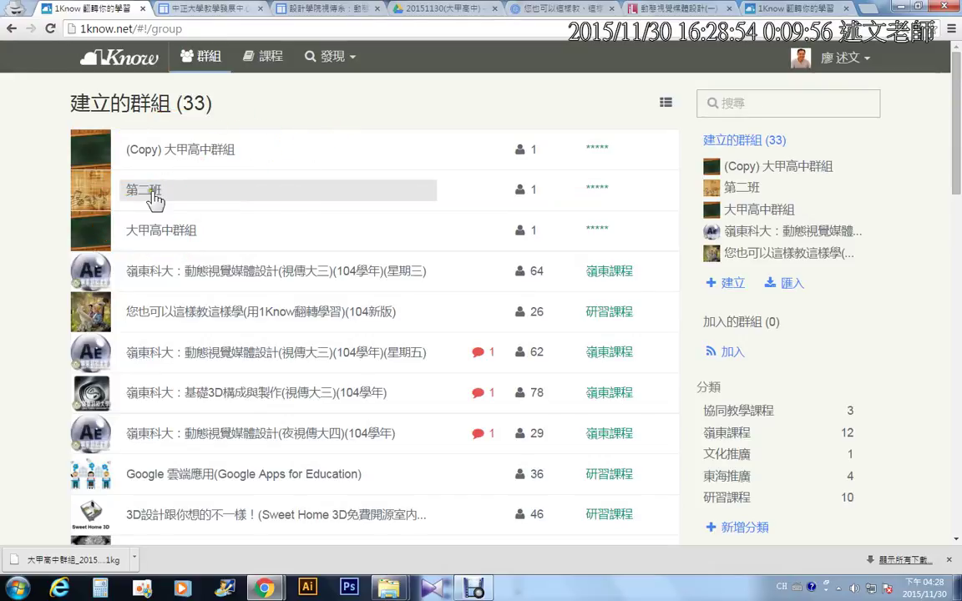
Open the imported group (Copy) 大甲高中群組, rename it 大甲高中群組：第二班 in its settings and save.
{"action": "left_click", "coordinate": [232, 152]}
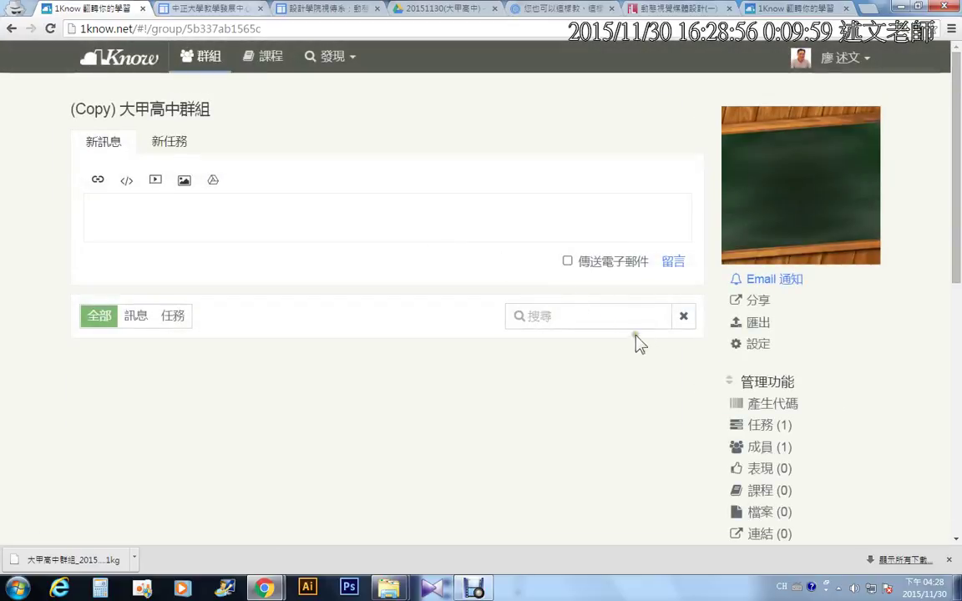
{"action": "left_click", "coordinate": [758, 345]}
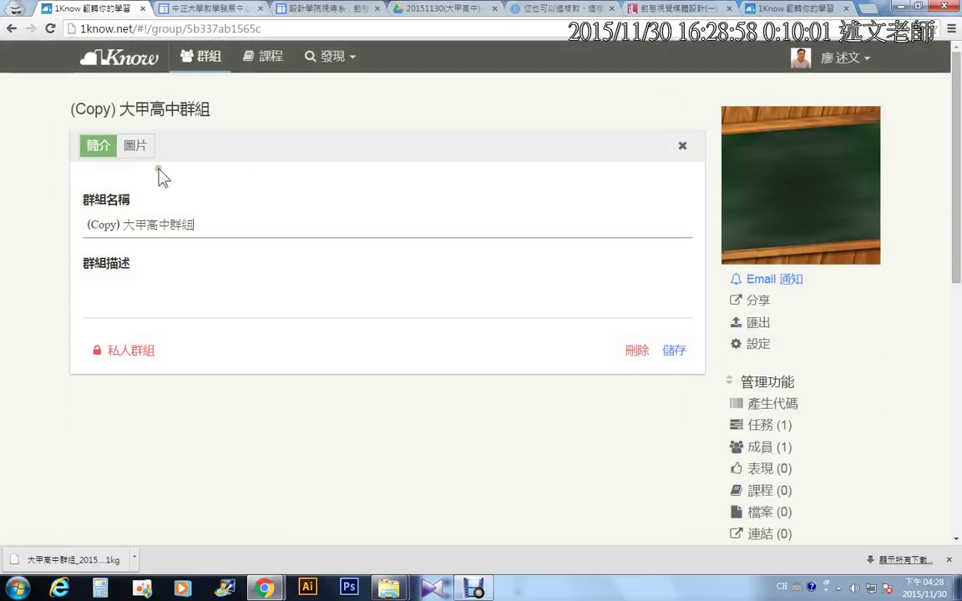
{"action": "left_click_drag", "start_coordinate": [123, 224], "coordinate": [52, 228]}
{"action": "key", "text": "BackSpace"}
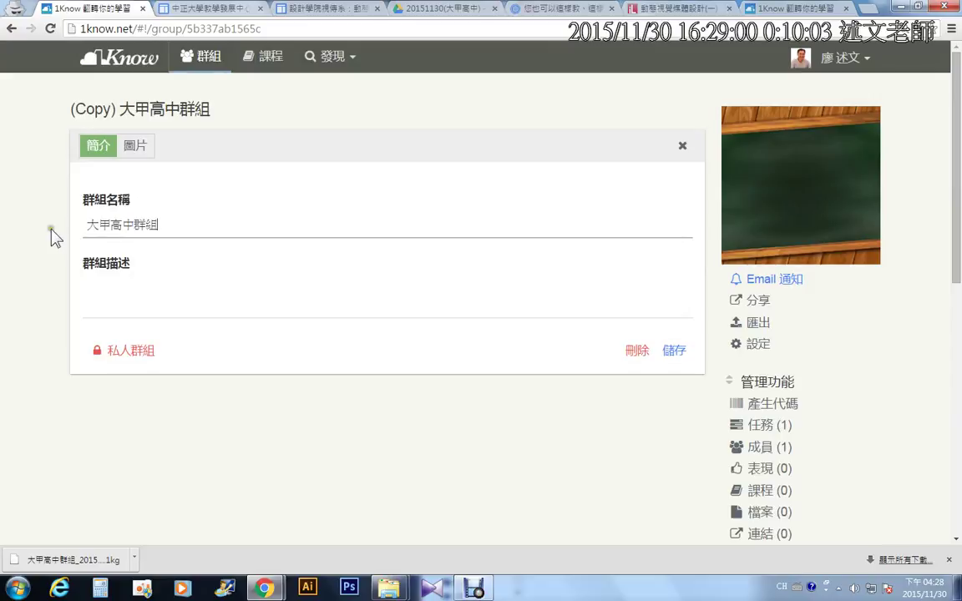
{"action": "type", "text": "：第二班"}
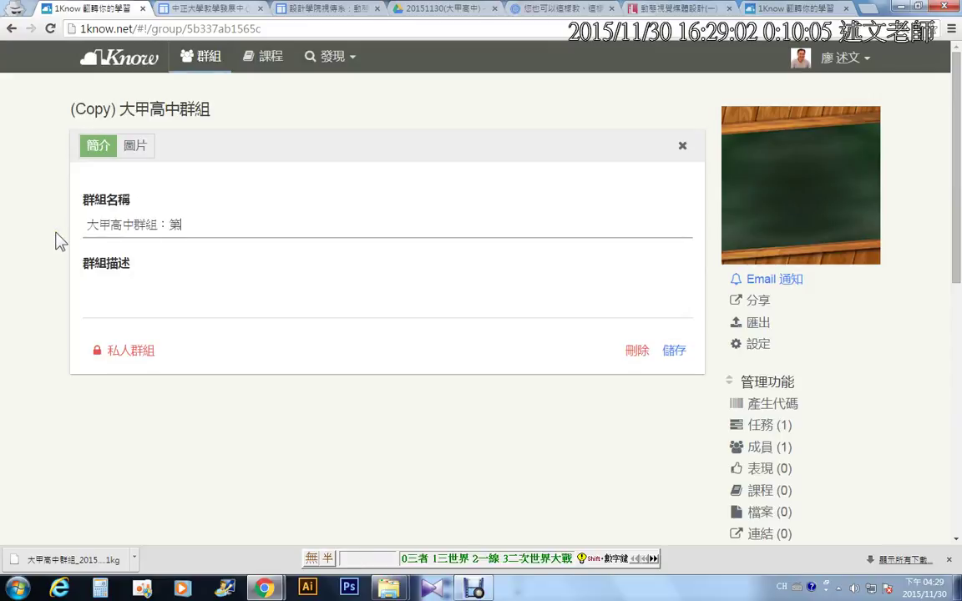
{"action": "left_click", "coordinate": [674, 350]}
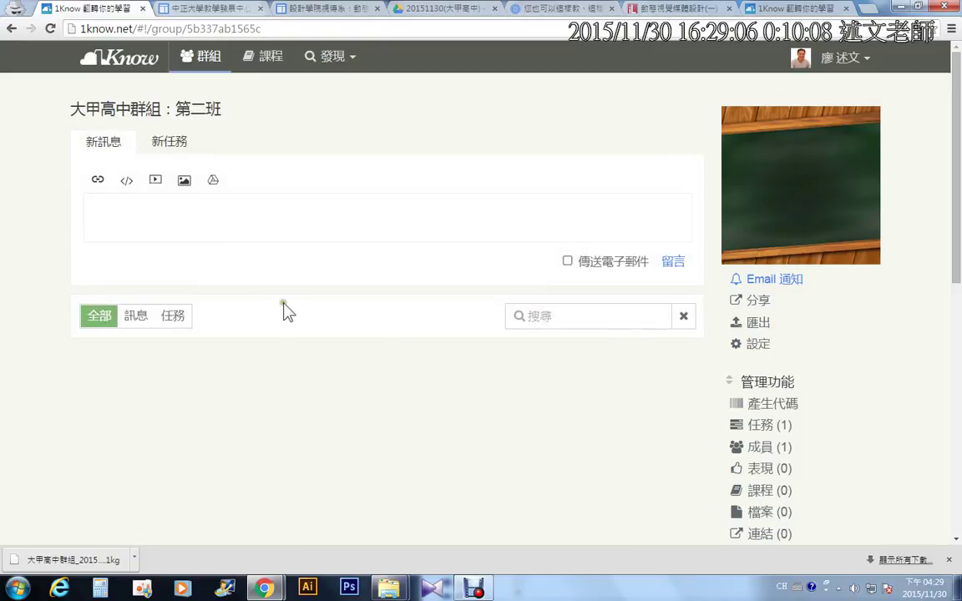
Show only the tasks in the 大甲高中群組：第二班 feed and list the units of 第一個任務.
{"action": "left_click", "coordinate": [172, 321]}
{"action": "left_click", "coordinate": [232, 431]}
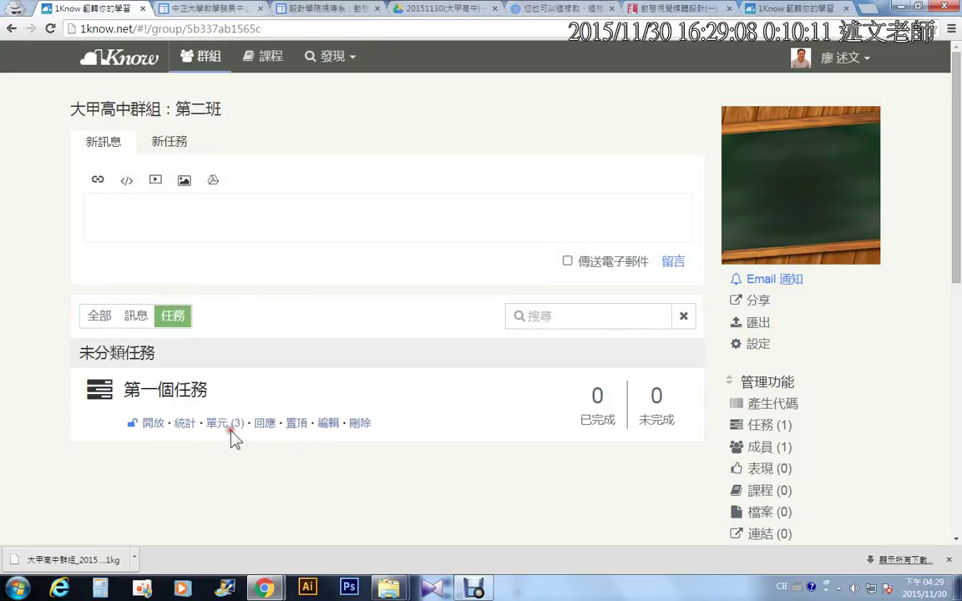